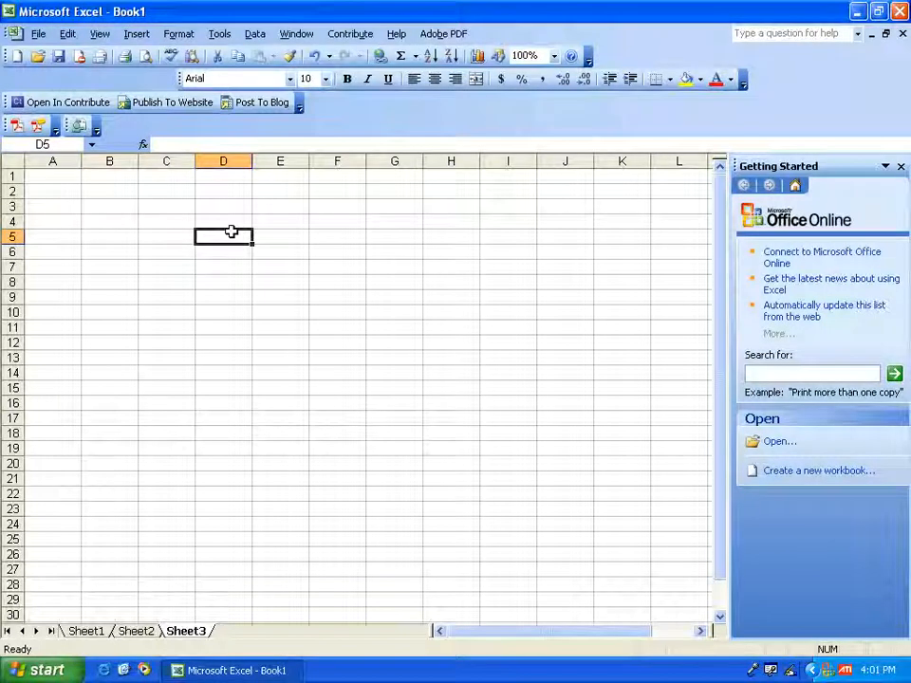
- Enter the title "marksheet" in cell D5 of Sheet3
{"action": "type", "text": "marksh"}
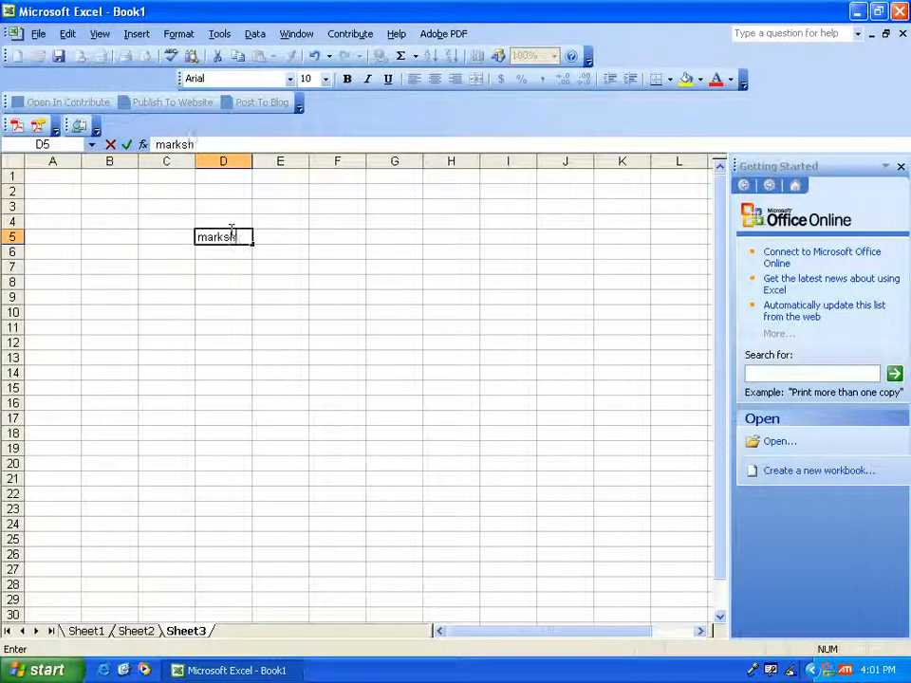
{"action": "type", "text": "ee"}
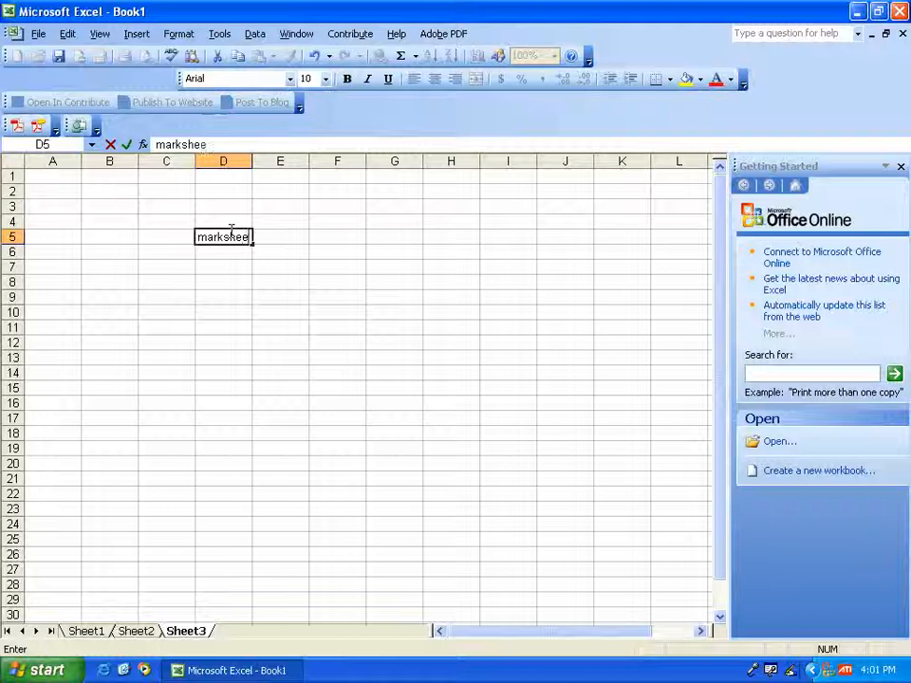
{"action": "type", "text": "t"}
{"action": "key", "text": "Return"}
- Enter the column headings "name", "marathi" and "hindi" in cells A6 to C6
{"action": "key", "text": "Left"}
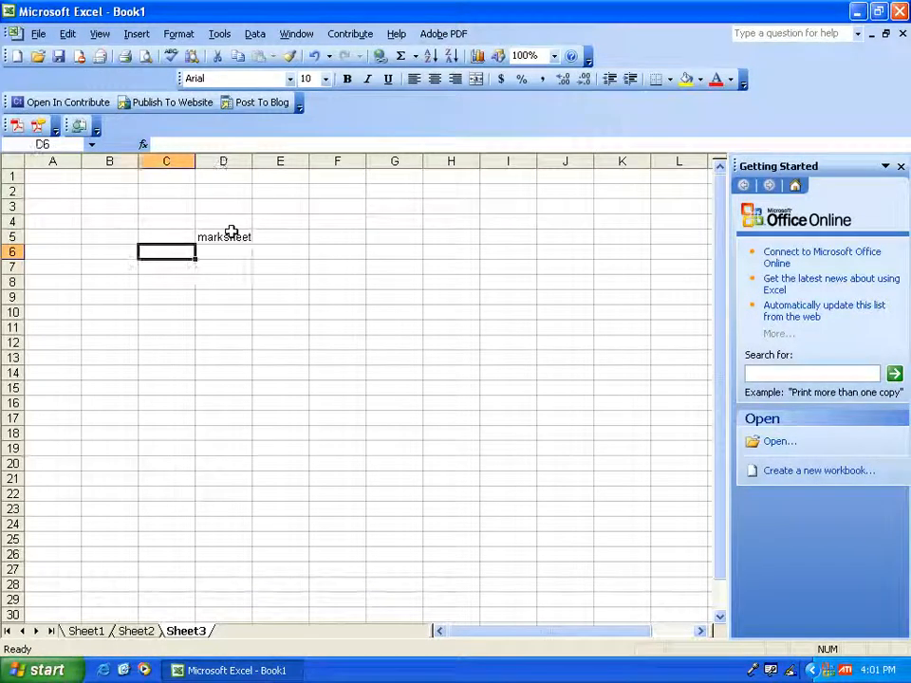
{"action": "key", "text": "Left"}
{"action": "key", "text": "Left"}
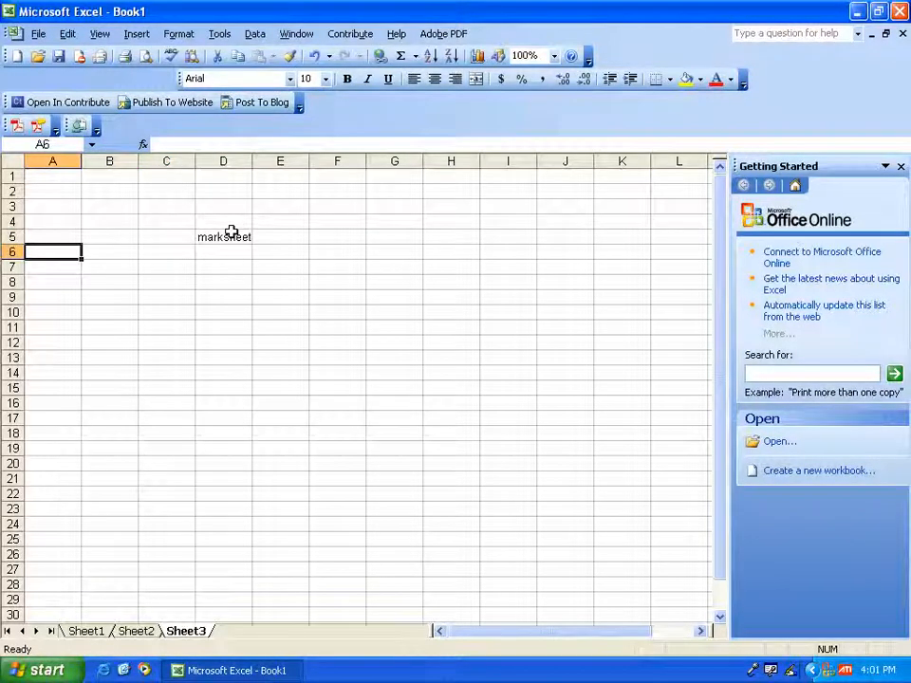
{"action": "type", "text": "name"}
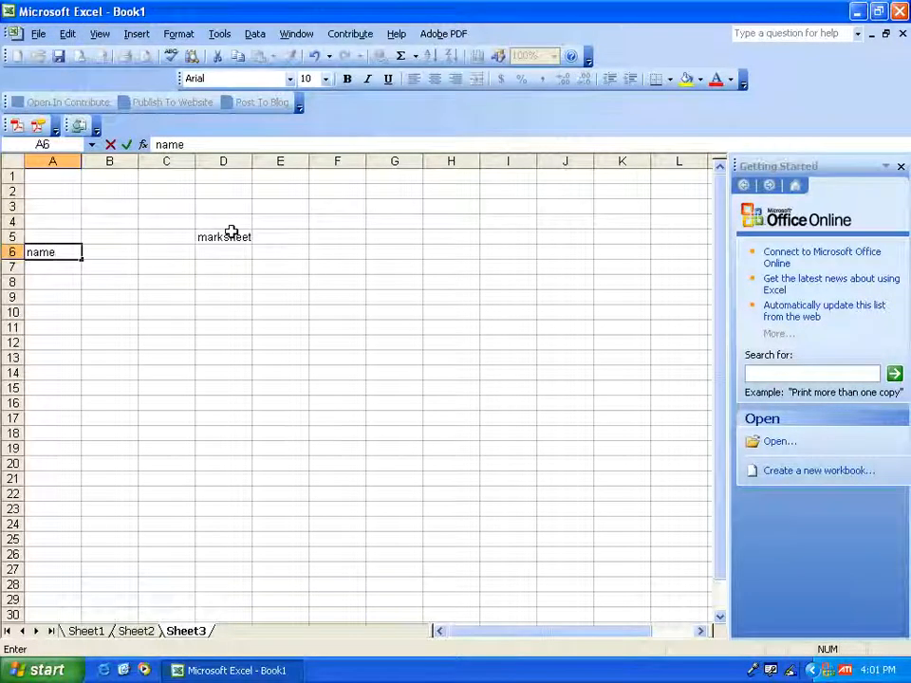
{"action": "key", "text": "Tab"}
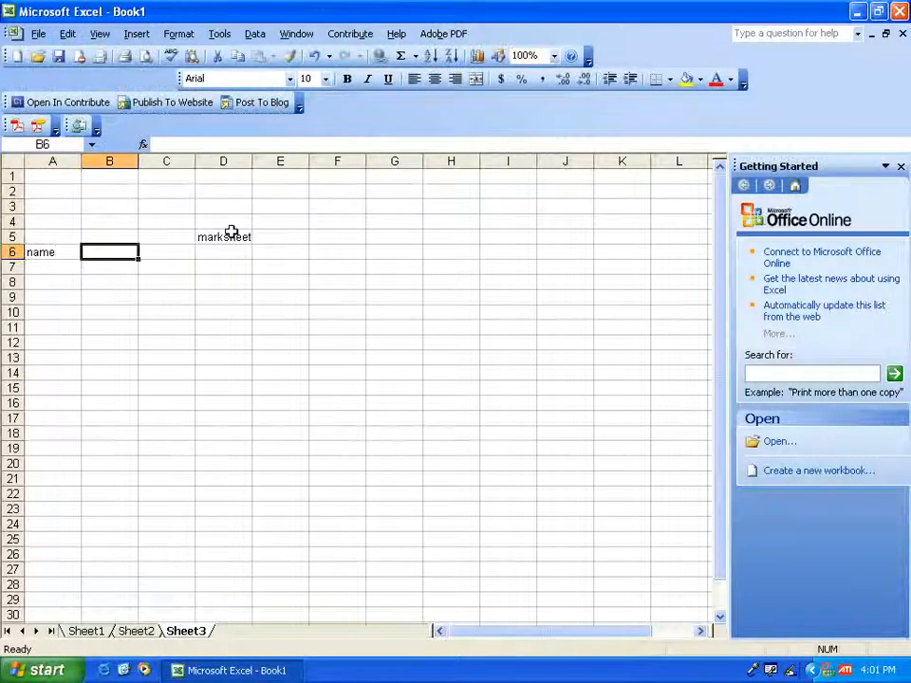
{"action": "type", "text": "m"}
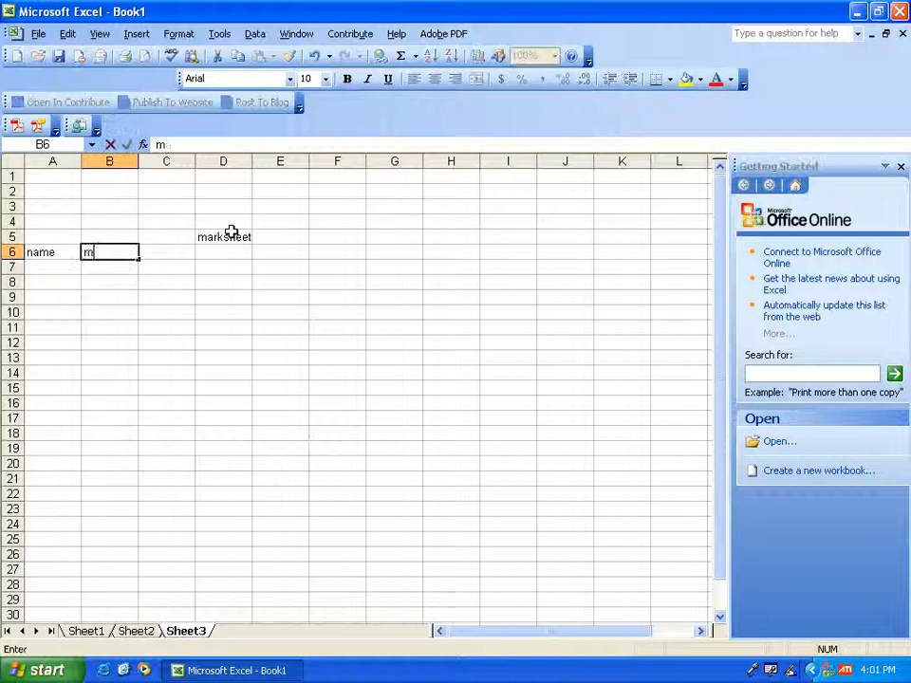
{"action": "type", "text": "arathi"}
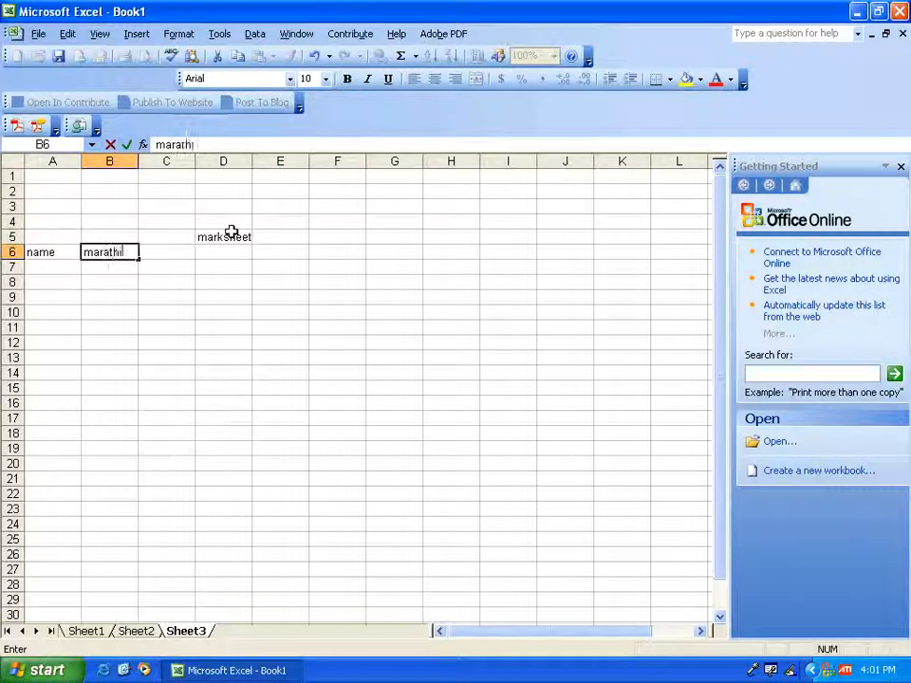
{"action": "key", "text": "Tab"}
{"action": "type", "text": "hin"}
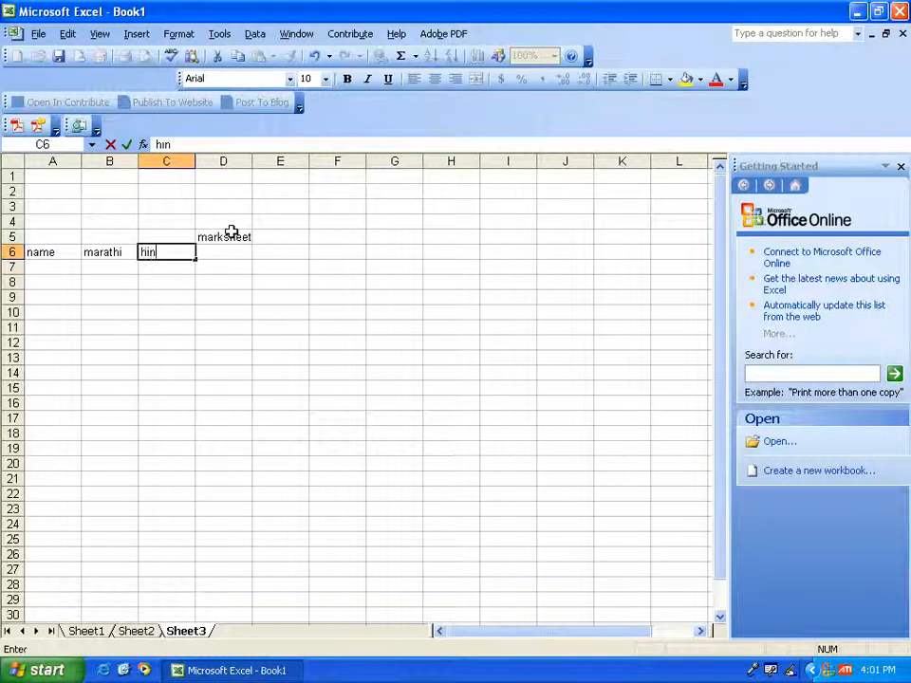
{"action": "type", "text": "di"}
{"action": "key", "text": "Tab"}
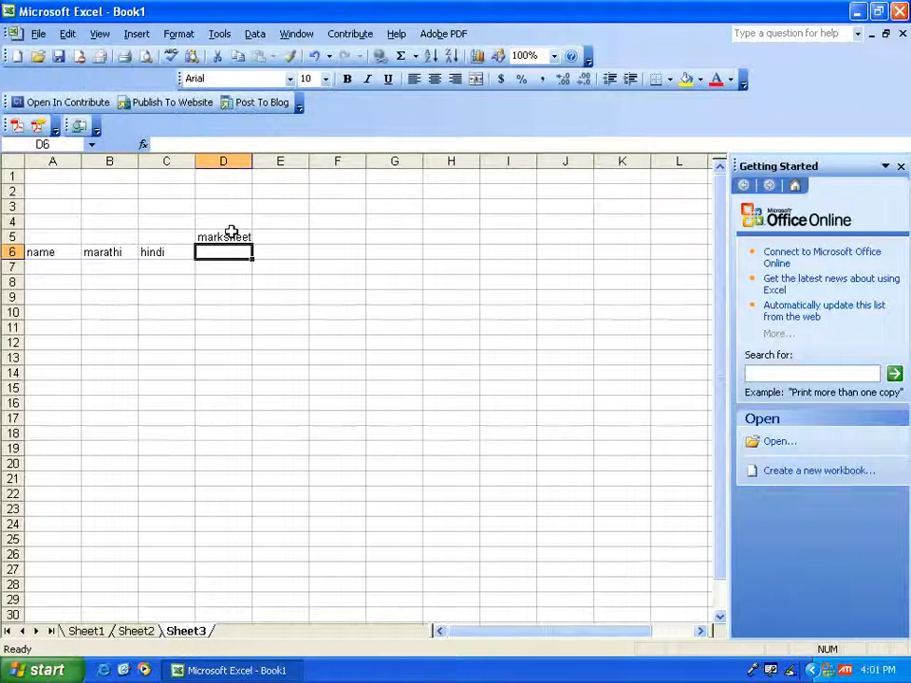
- Continue the heading row with "english", "maths" and "s.science" in cells D6 to F6
{"action": "type", "text": "english"}
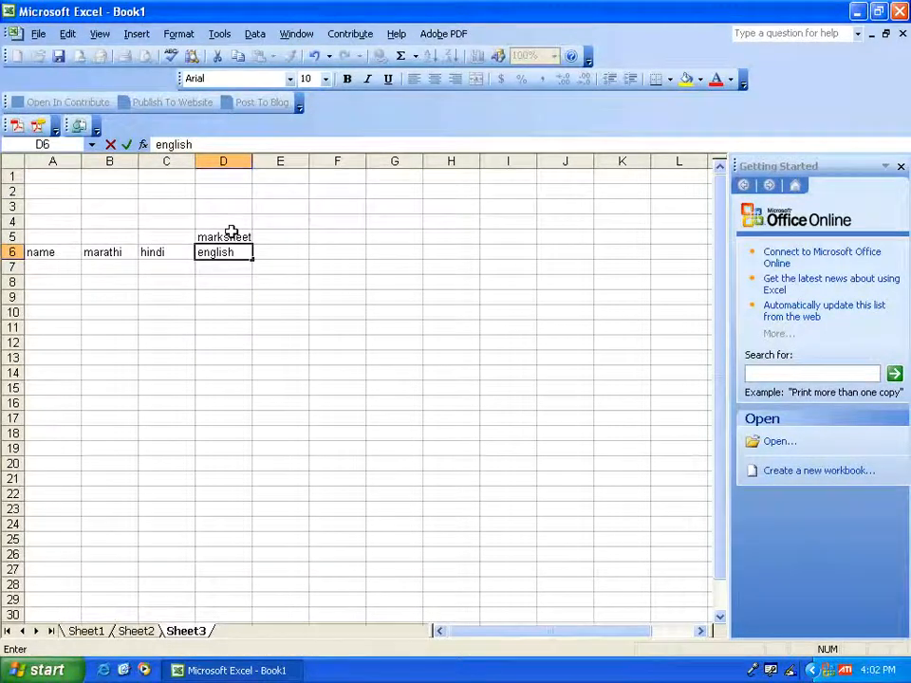
{"action": "key", "text": "Tab"}
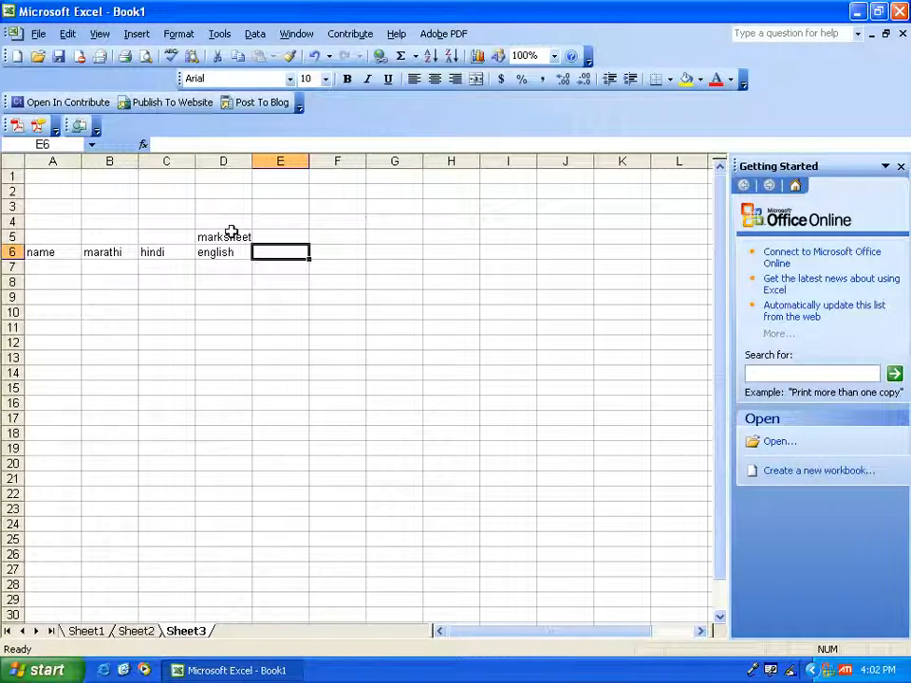
{"action": "type", "text": "maths"}
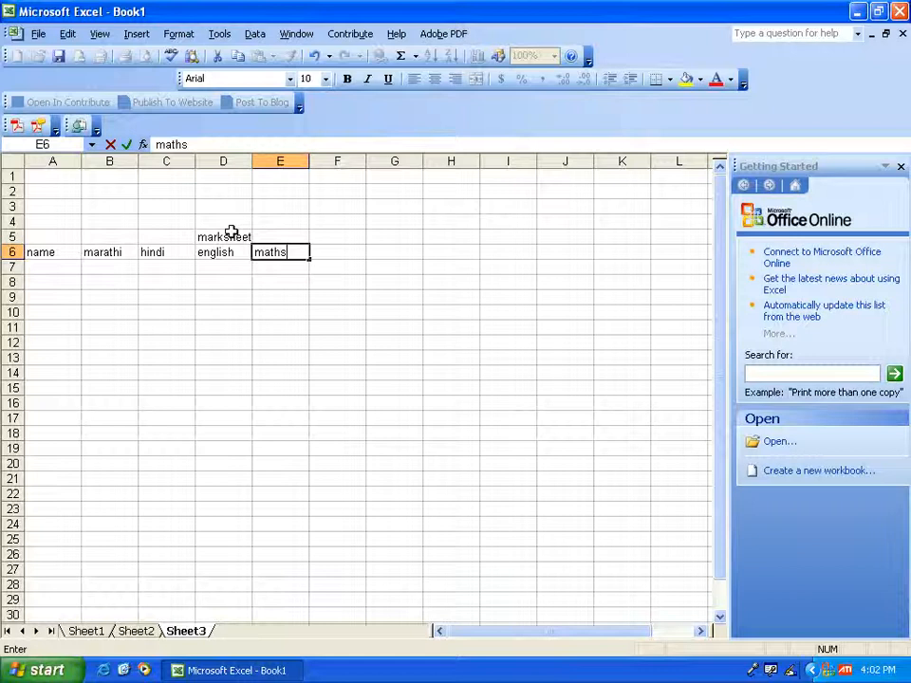
{"action": "key", "text": "Tab"}
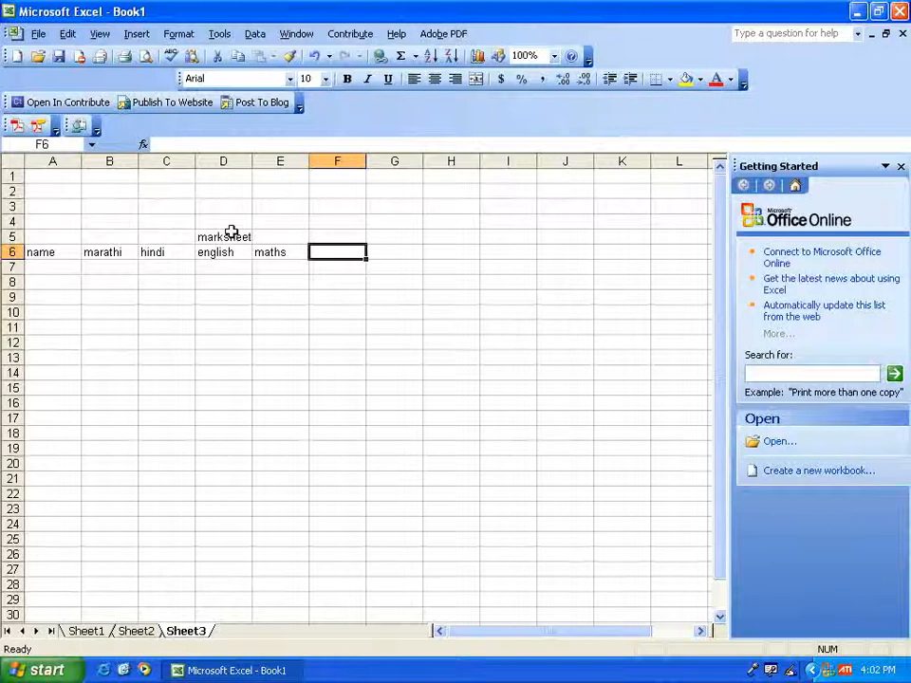
{"action": "type", "text": "s"}
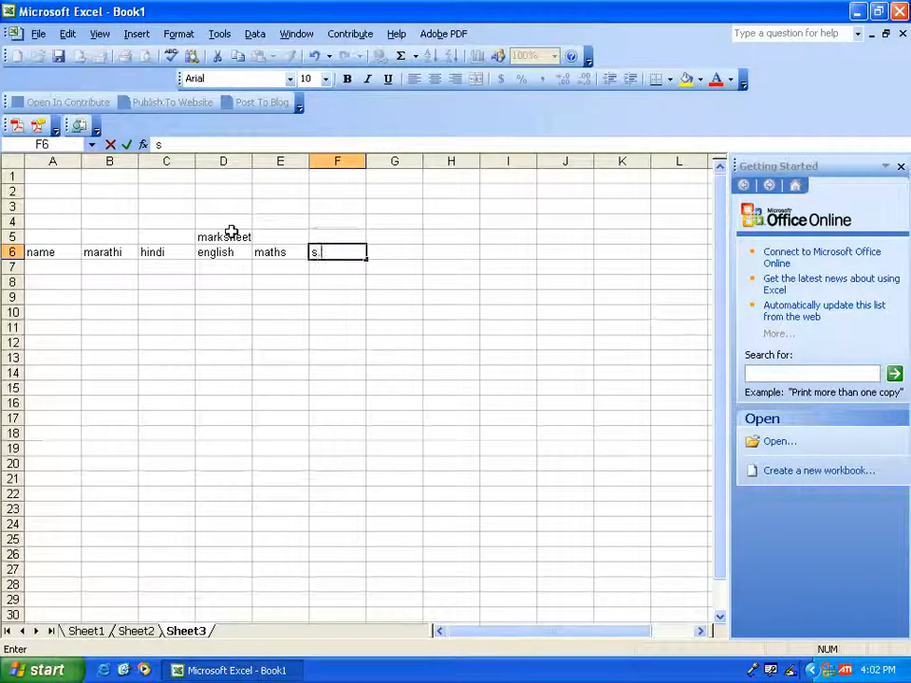
{"action": "type", "text": ".scie"}
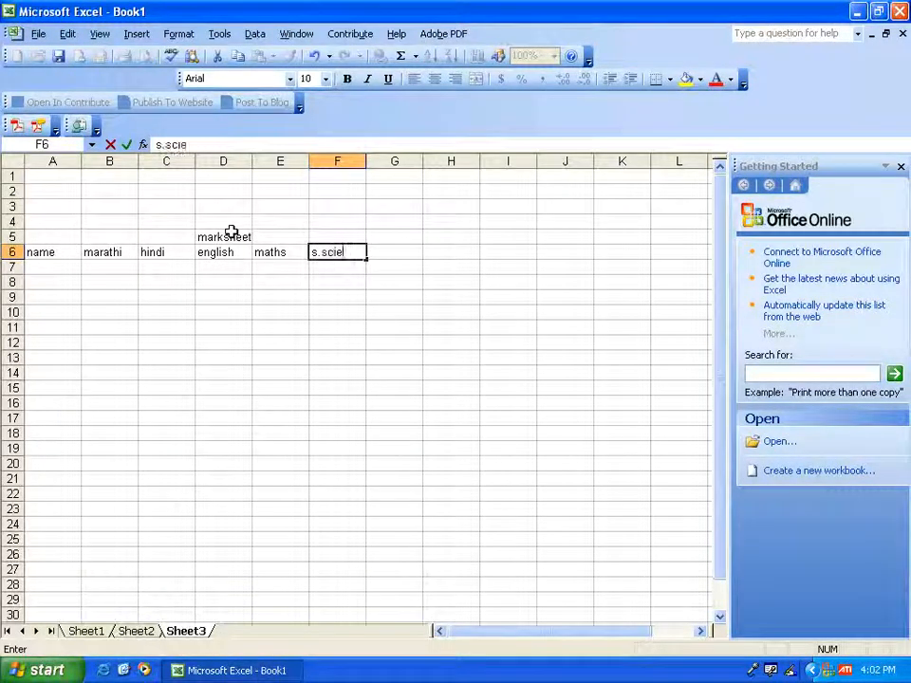
{"action": "type", "text": "nce"}
{"action": "key", "text": "Tab"}
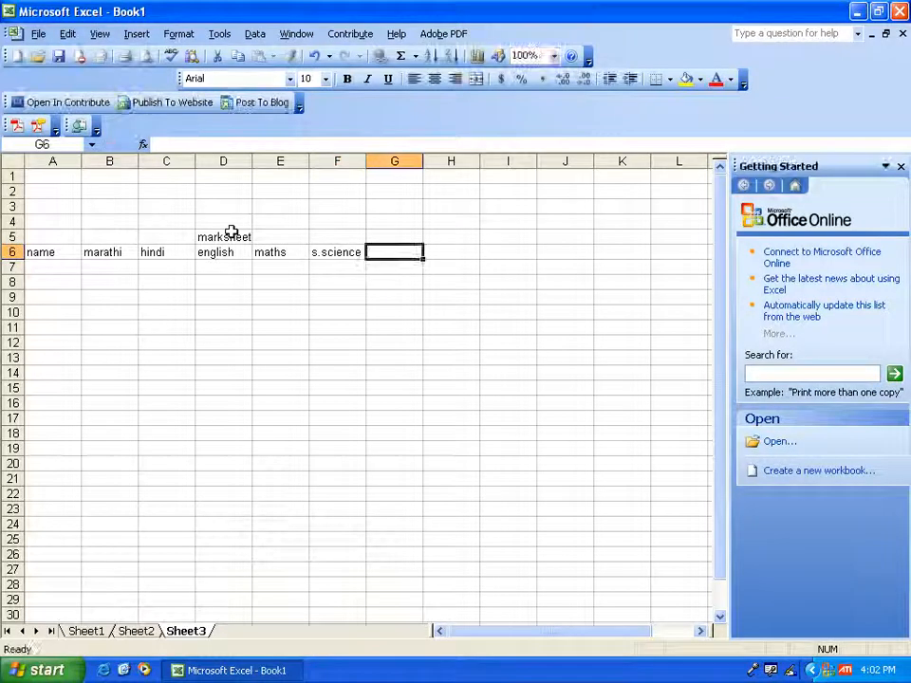
{"action": "type", "text": "hist"}
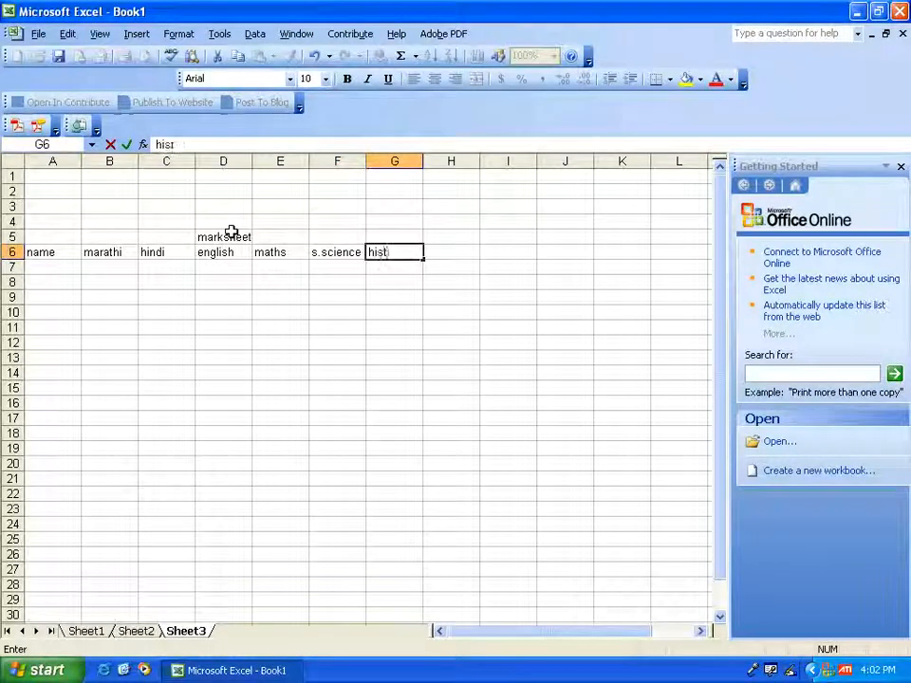
{"action": "type", "text": "or"}
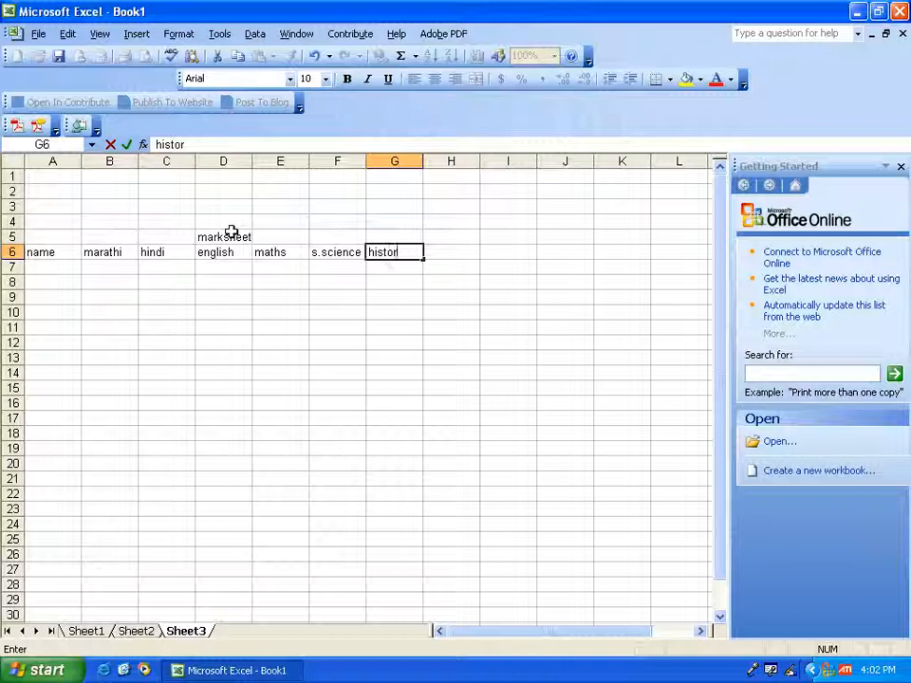
{"action": "key", "text": "BackSpace"}
{"action": "key", "text": "BackSpace"}
{"action": "key", "text": "BackSpace"}
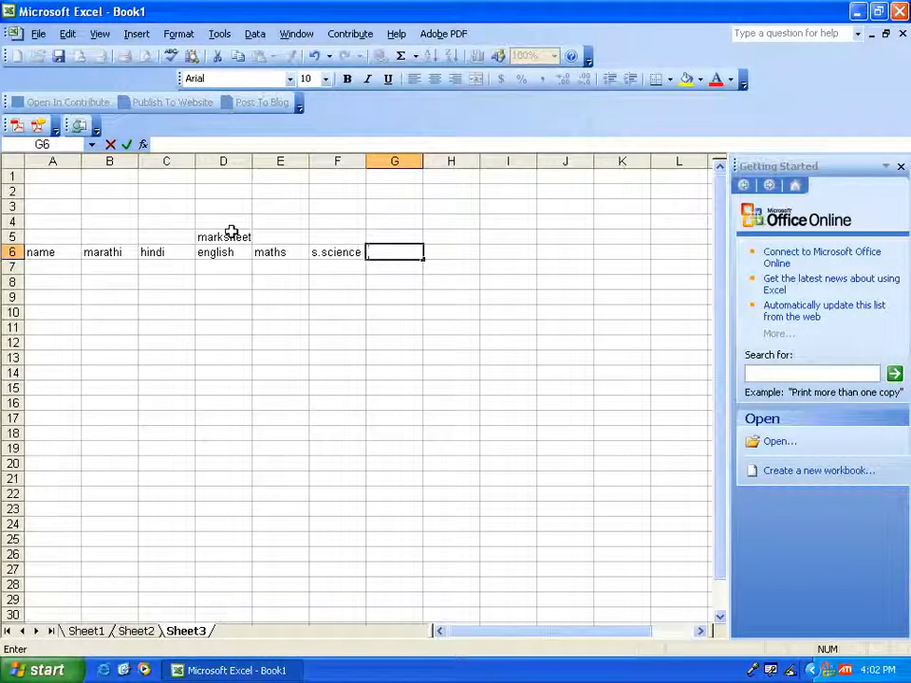
- Add the headings "total" in cell G6 and "total mark" in cell H6
{"action": "type", "text": "tot"}
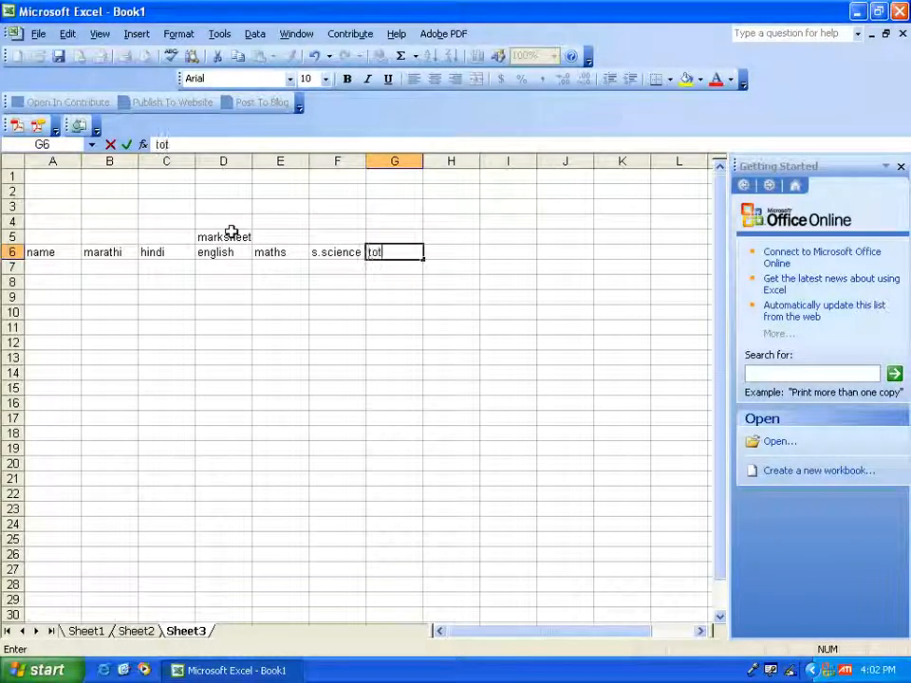
{"action": "type", "text": "al"}
{"action": "key", "text": "Tab"}
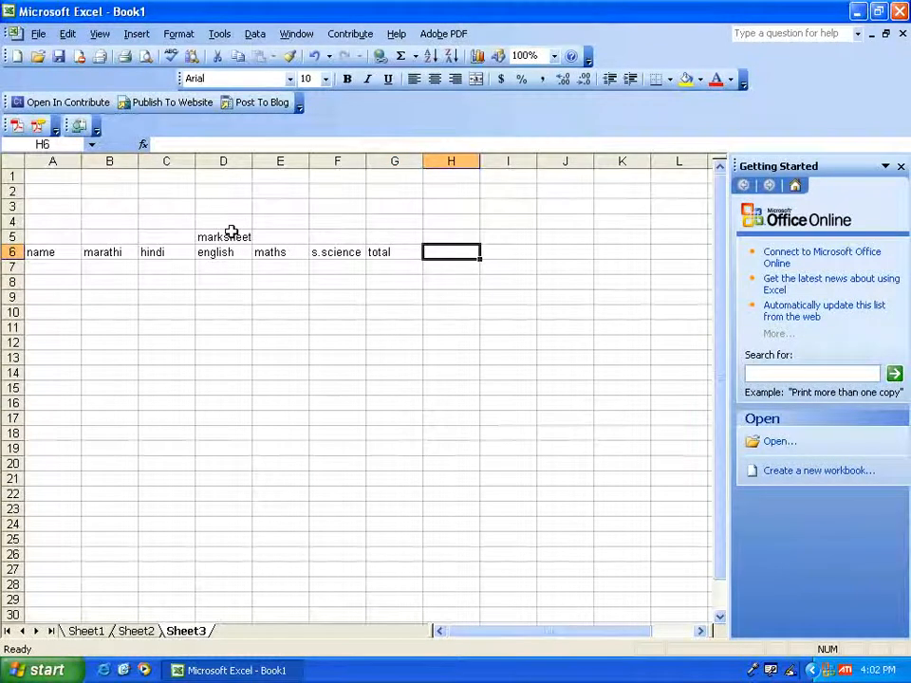
{"action": "type", "text": "t."}
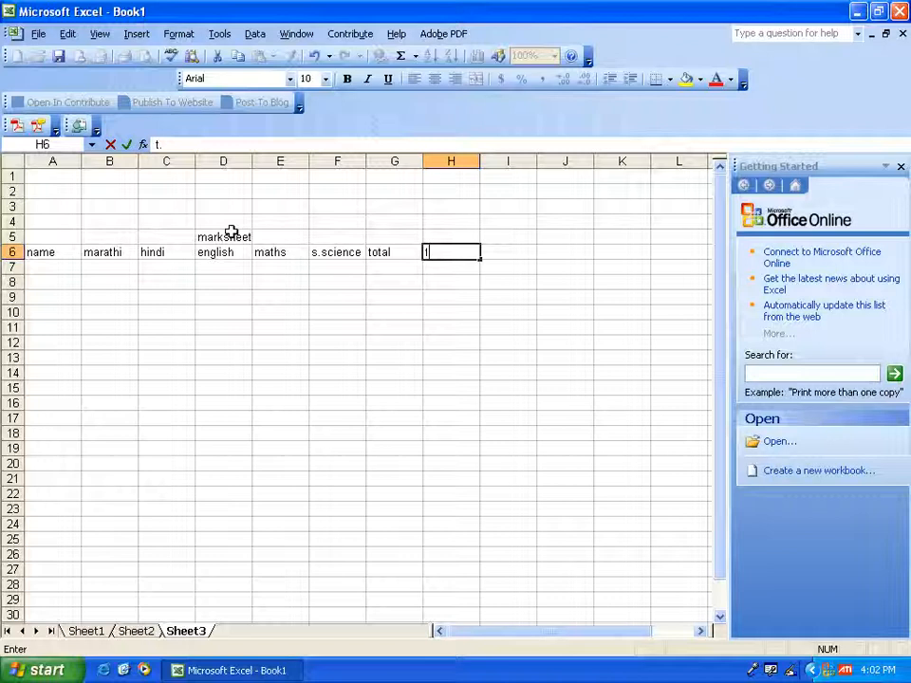
{"action": "key", "text": "BackSpace"}
{"action": "type", "text": "otal"}
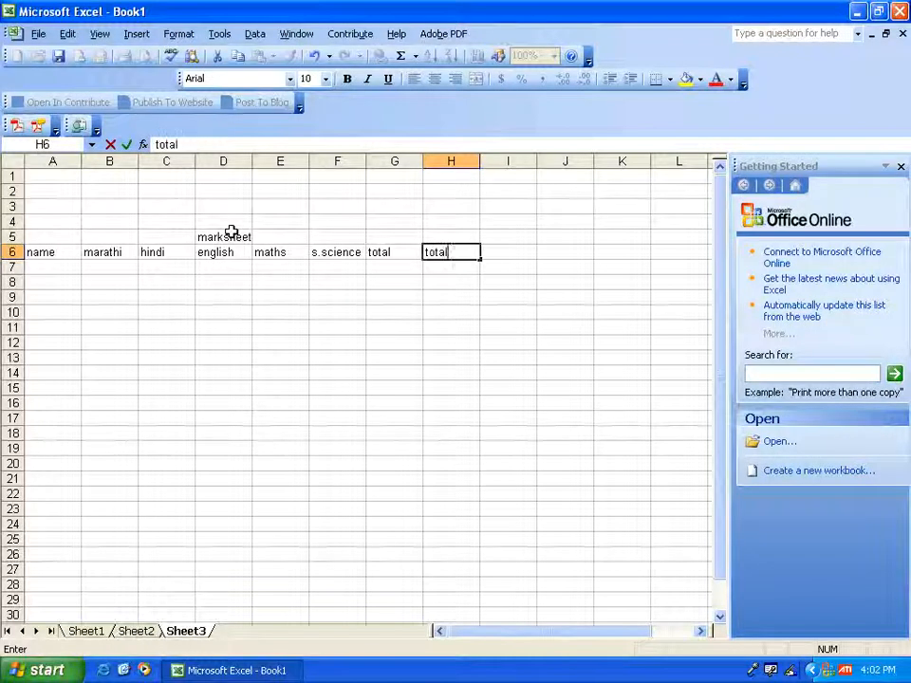
{"action": "type", "text": " mark"}
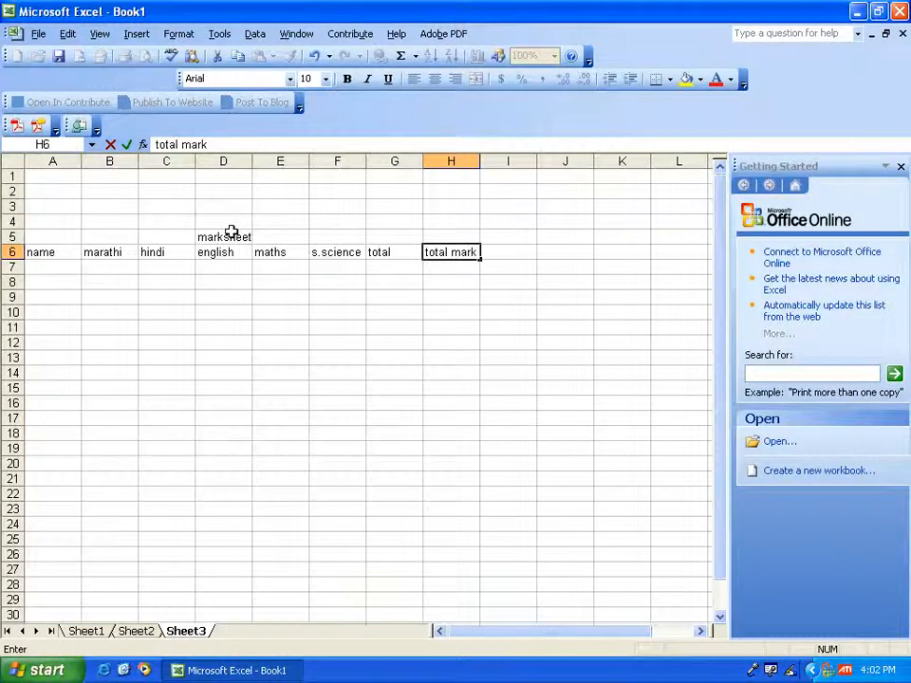
{"action": "key", "text": "Tab"}
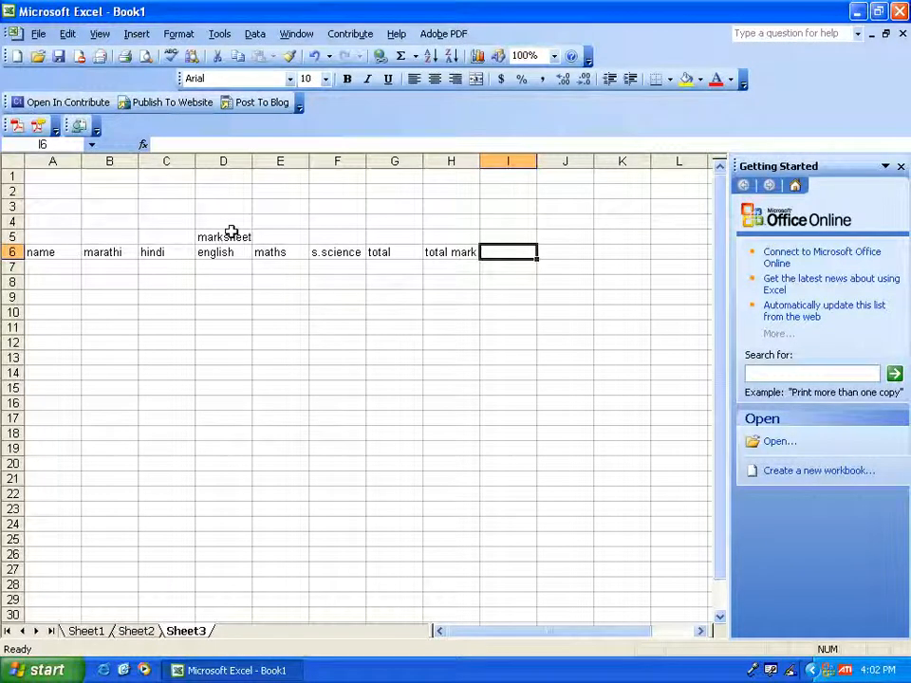
- Complete the heading row with "%tage" in cell I6
{"action": "type", "text": "%t"}
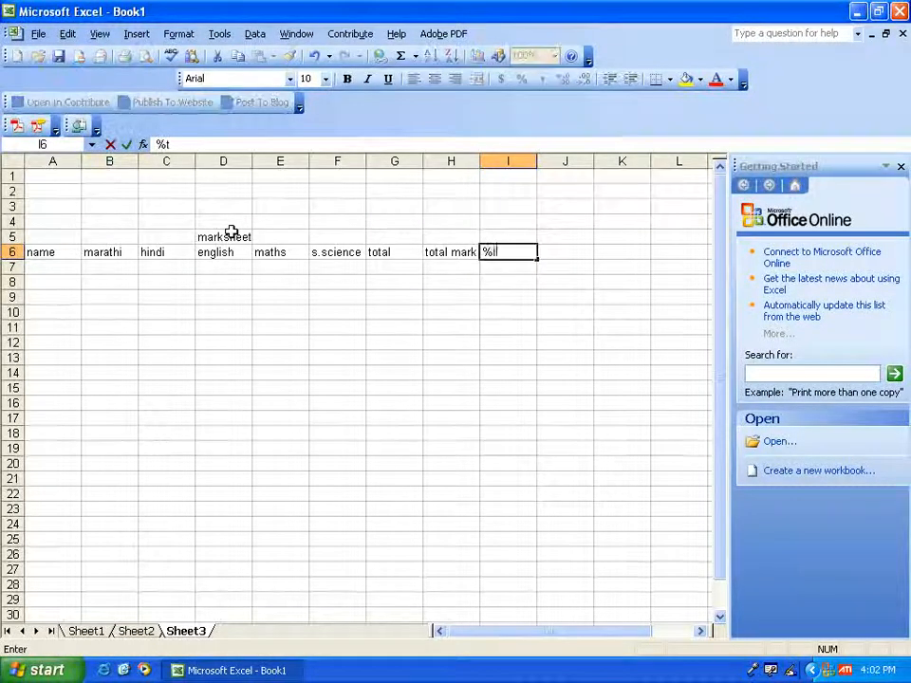
{"action": "type", "text": "age"}
{"action": "key", "text": "Tab"}
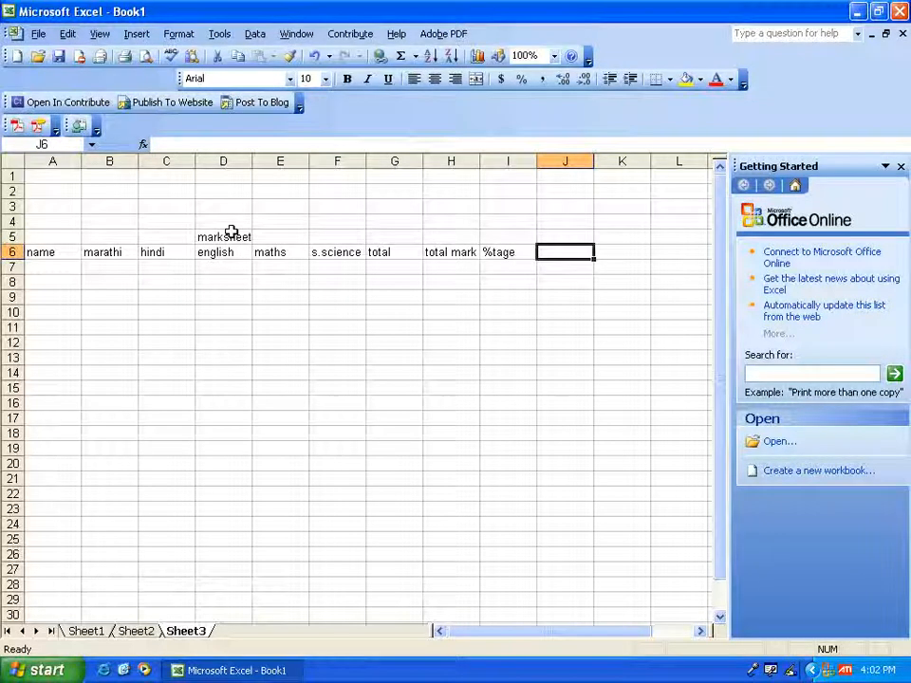
- Enter the three students' first names in cells A7 to A9 and return to cell B7
{"action": "key", "text": "Return"}
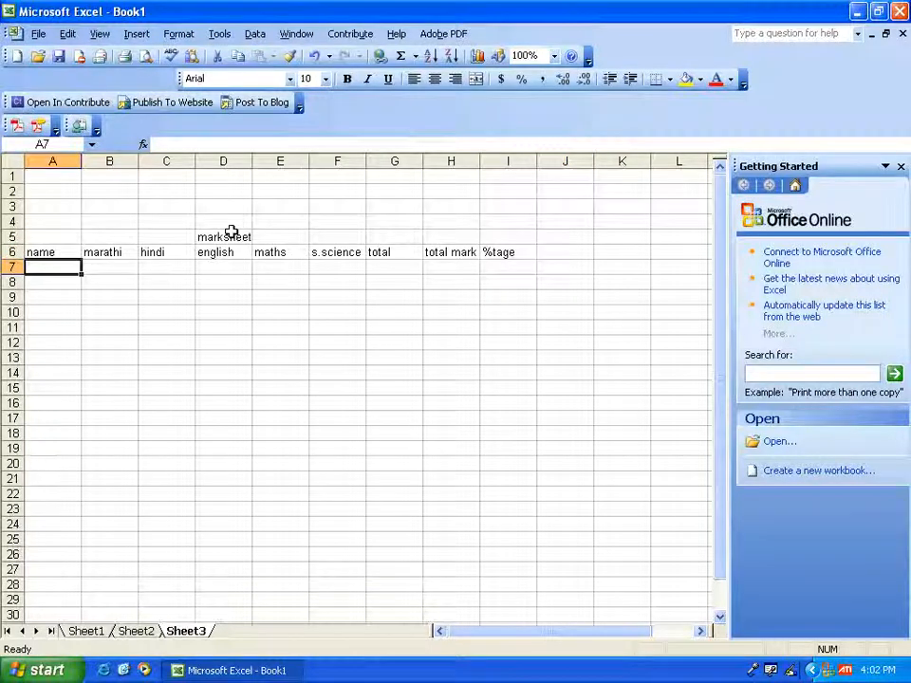
{"action": "type", "text": "mangesh"}
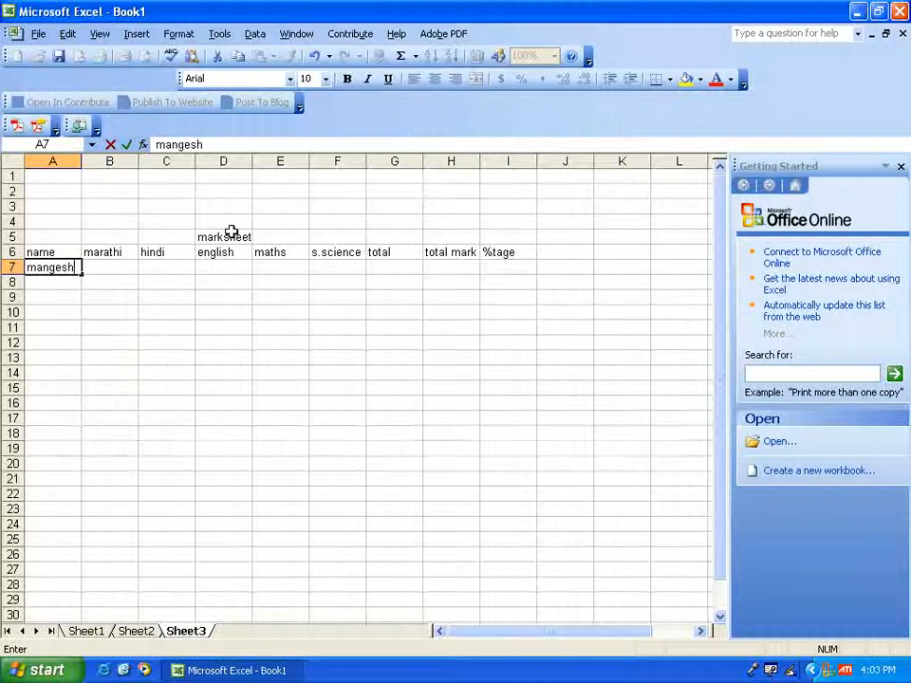
{"action": "key", "text": "Return"}
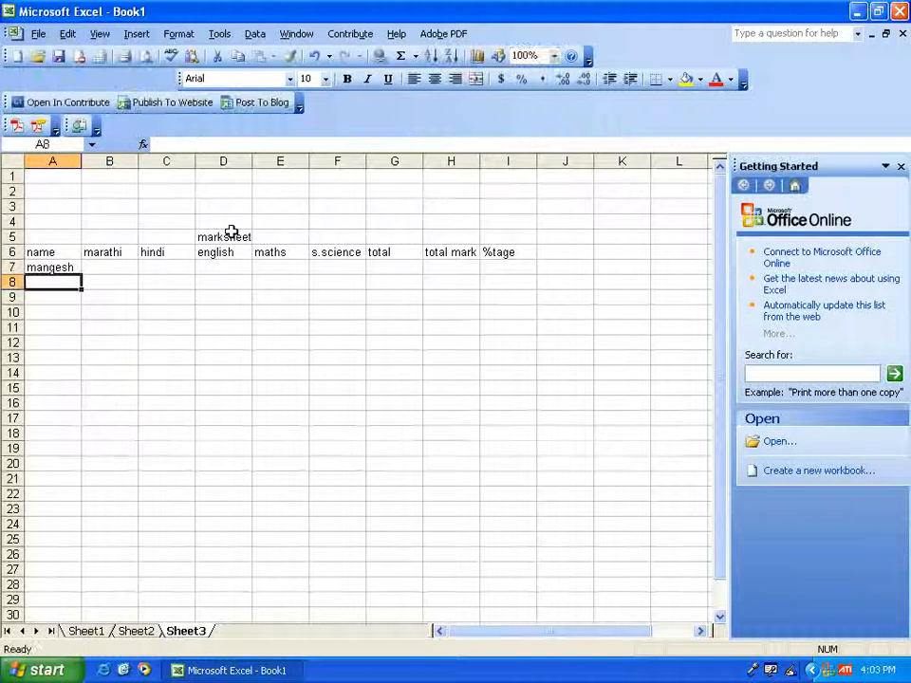
{"action": "type", "text": "ramesh"}
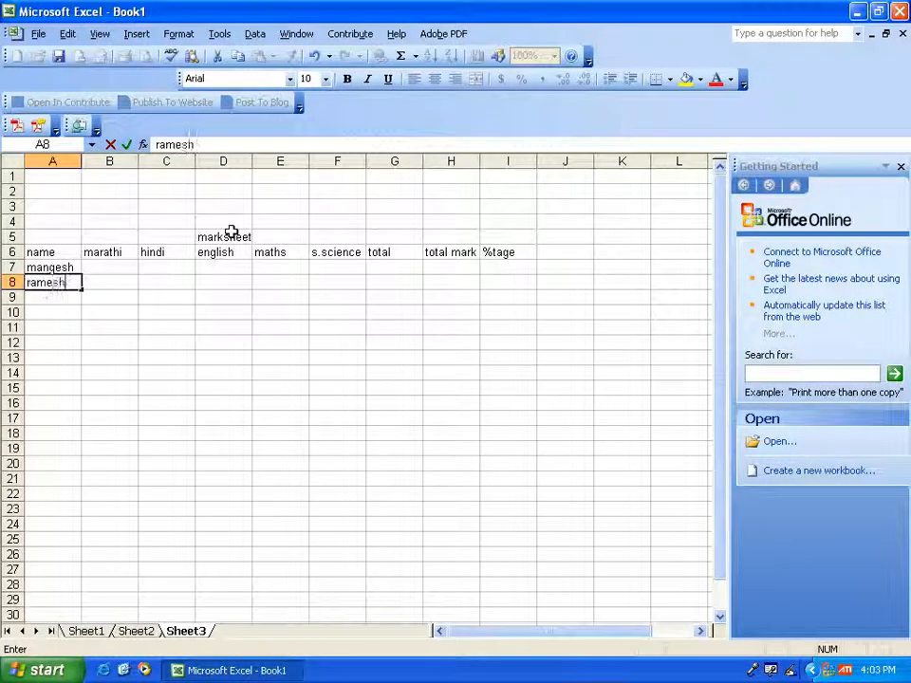
{"action": "key", "text": "Tab"}
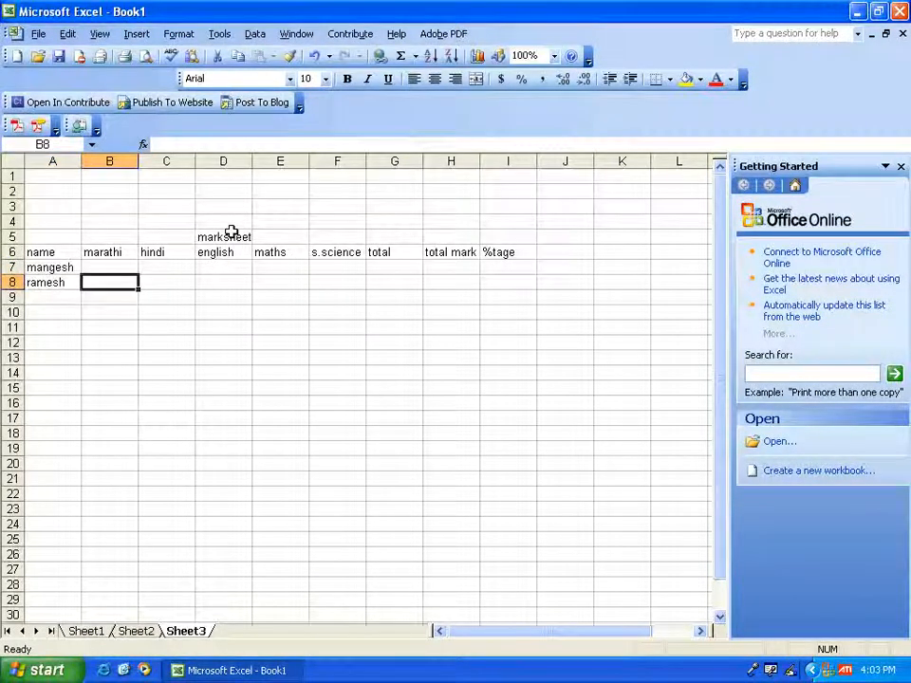
{"action": "key", "text": "Return"}
{"action": "type", "text": "mahesh"}
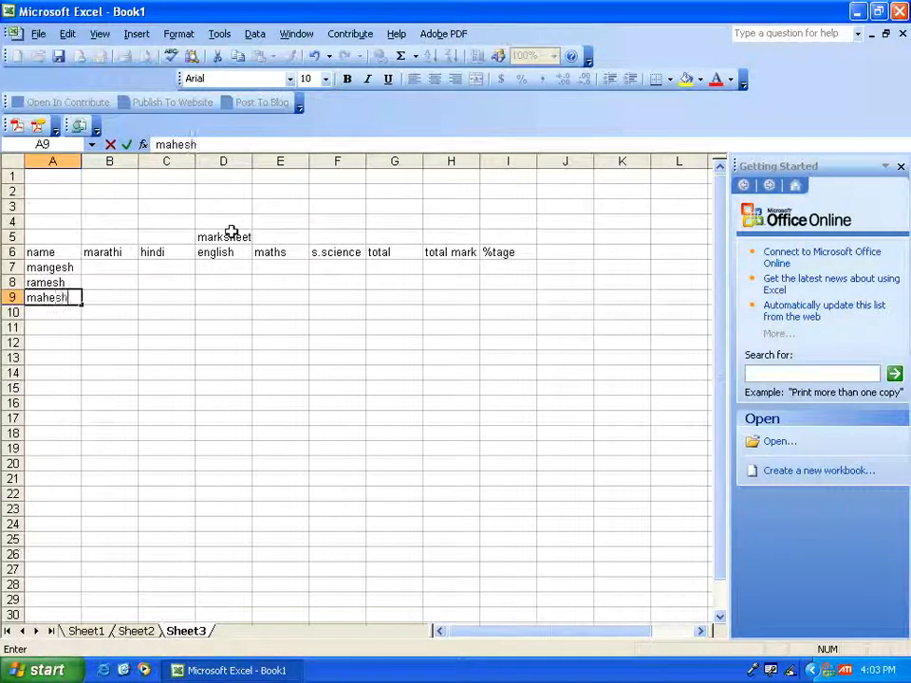
{"action": "key", "text": "Tab"}
{"action": "key", "text": "Up"}
{"action": "key", "text": "Up"}
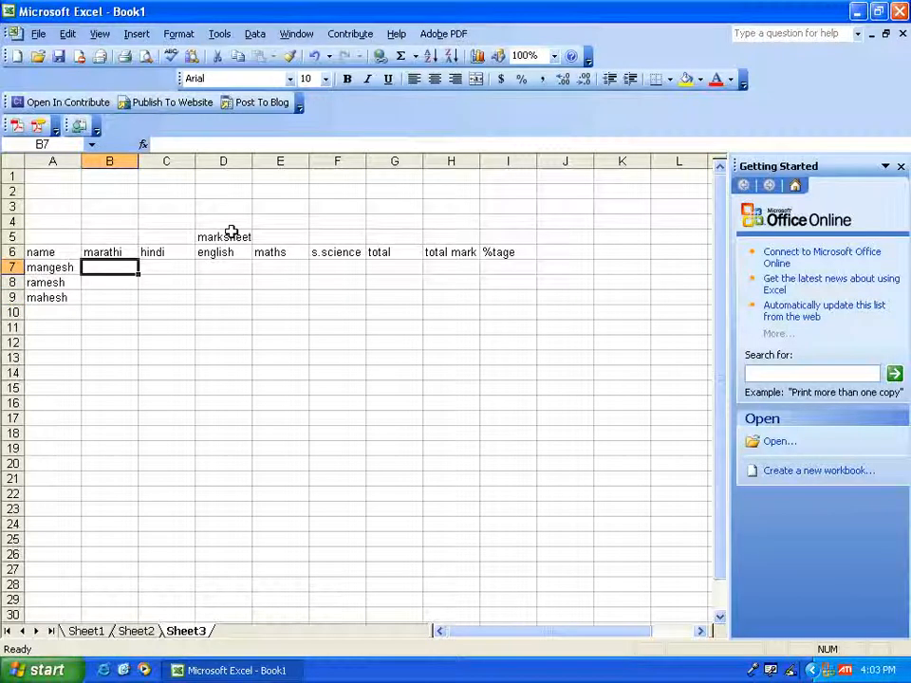
- Enter the marathi marks 35, 24 and 56 in cells B7 to B9
{"action": "type", "text": "35"}
{"action": "key", "text": "Return"}
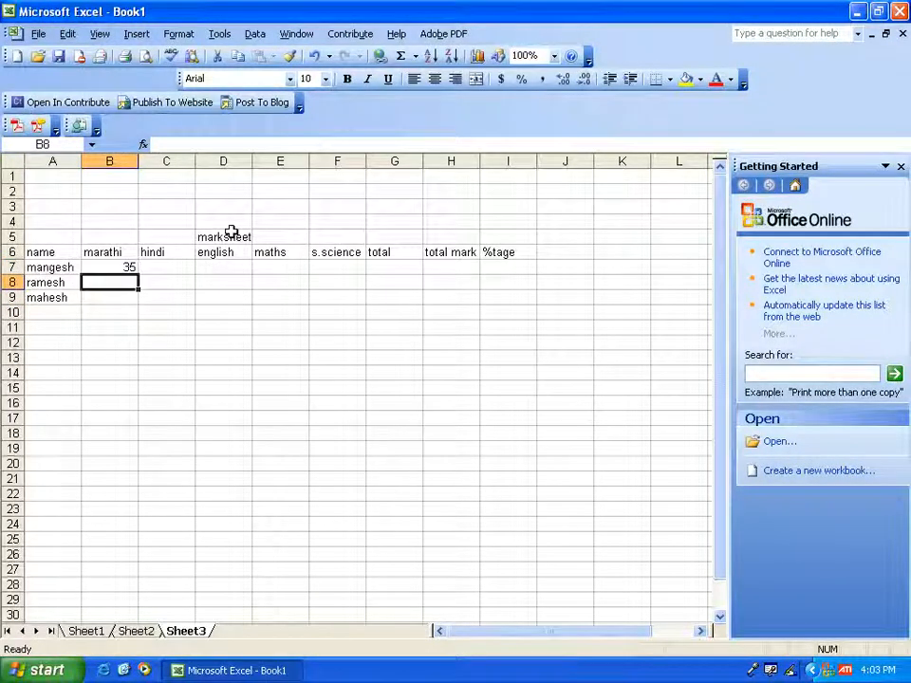
{"action": "type", "text": "24"}
{"action": "key", "text": "Return"}
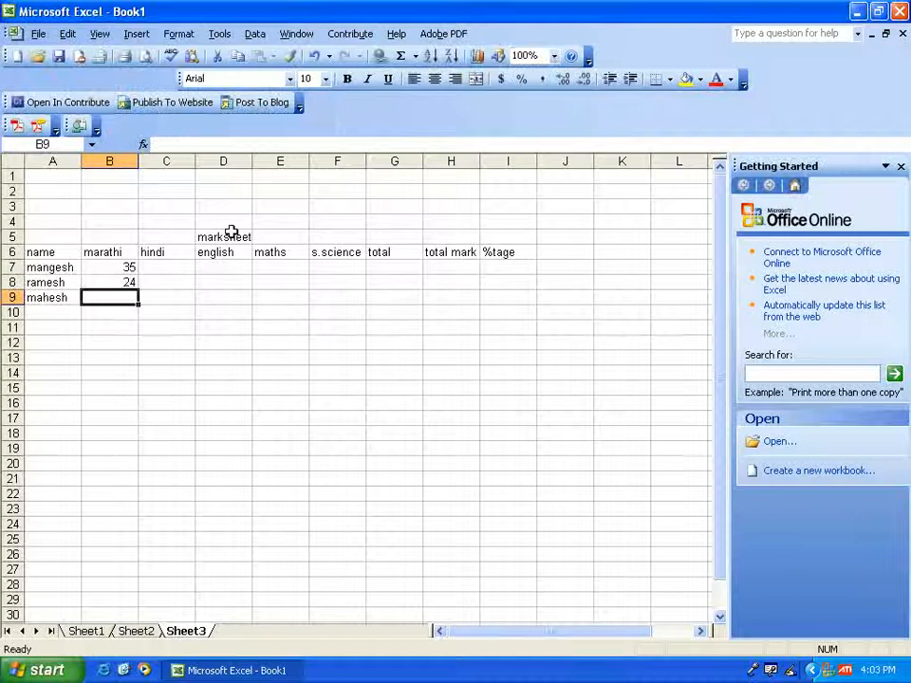
{"action": "type", "text": "56"}
{"action": "key", "text": "Tab"}
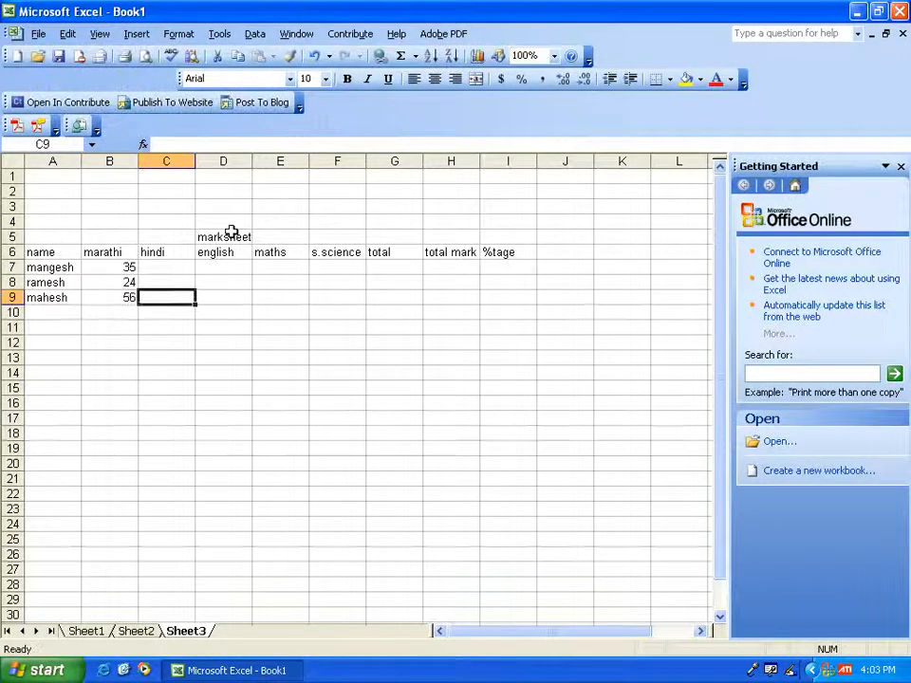
- Enter the hindi marks 89, 58 and 87 in cells C7 to C9
{"action": "key", "text": "Up"}
{"action": "key", "text": "Up"}
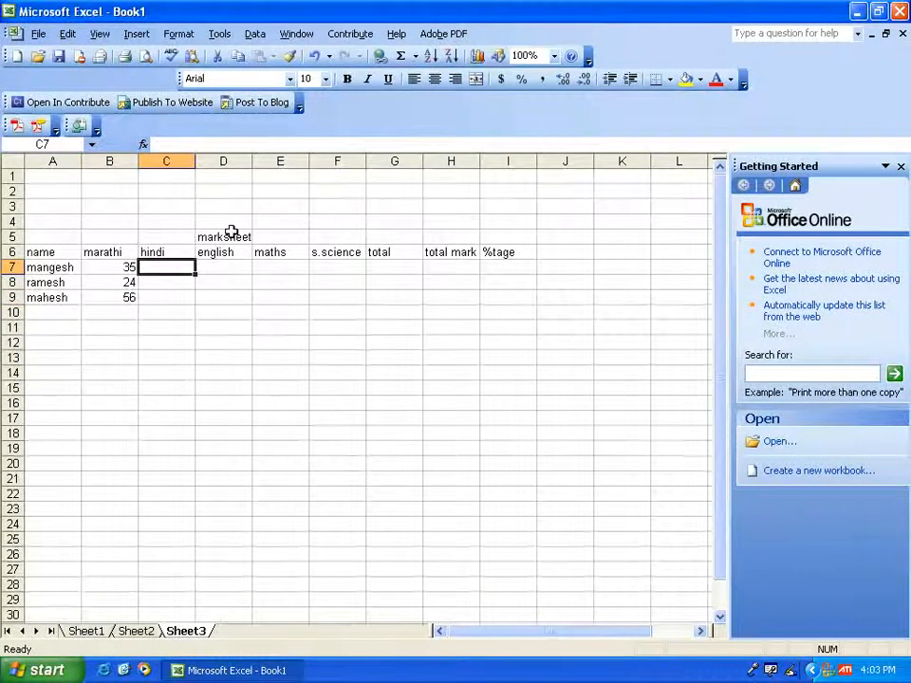
{"action": "type", "text": "89"}
{"action": "key", "text": "Return"}
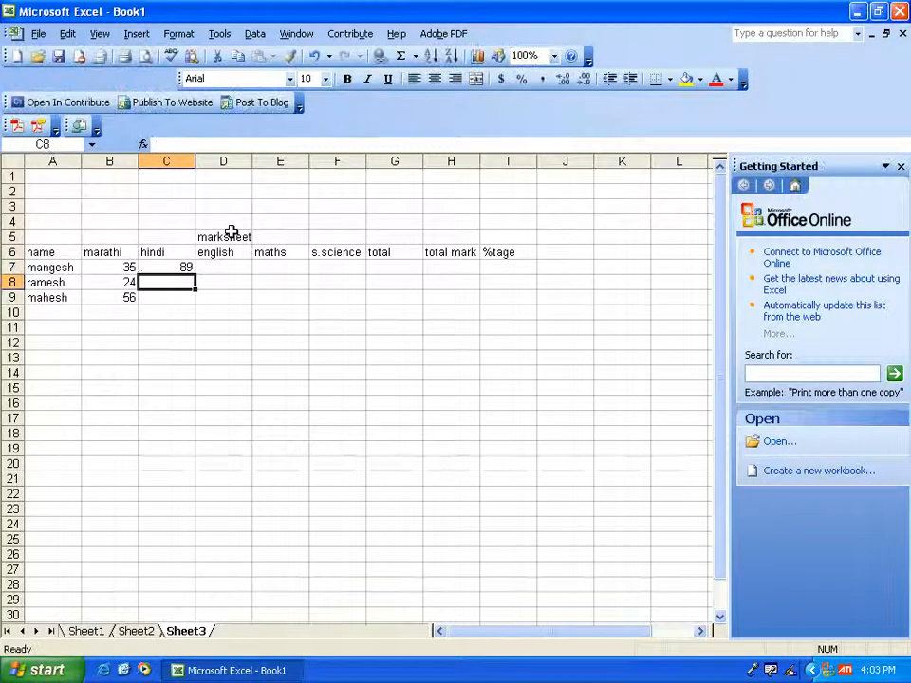
{"action": "type", "text": "58"}
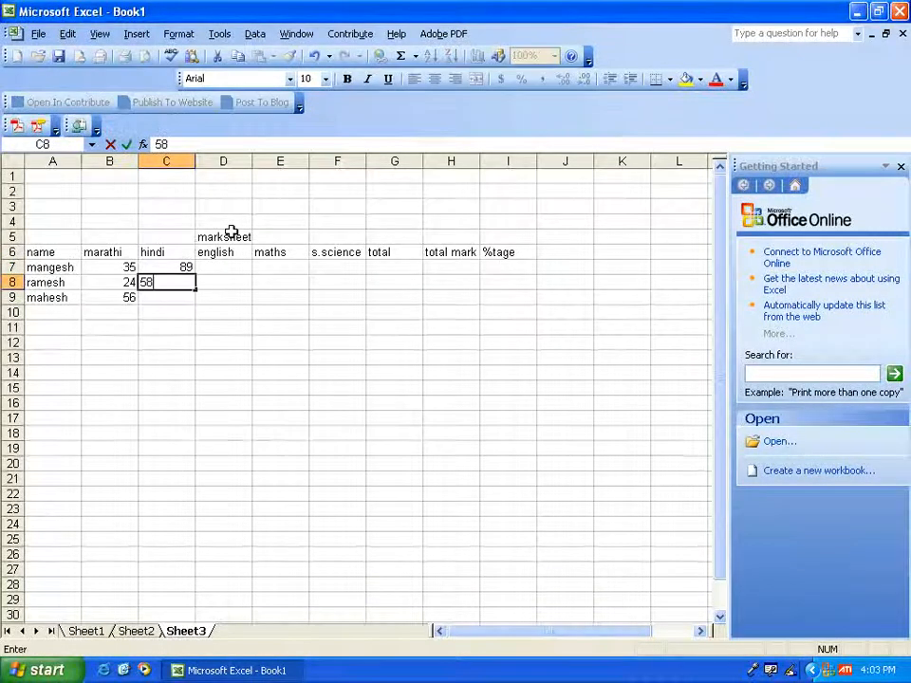
{"action": "key", "text": "Return"}
{"action": "type", "text": "8"}
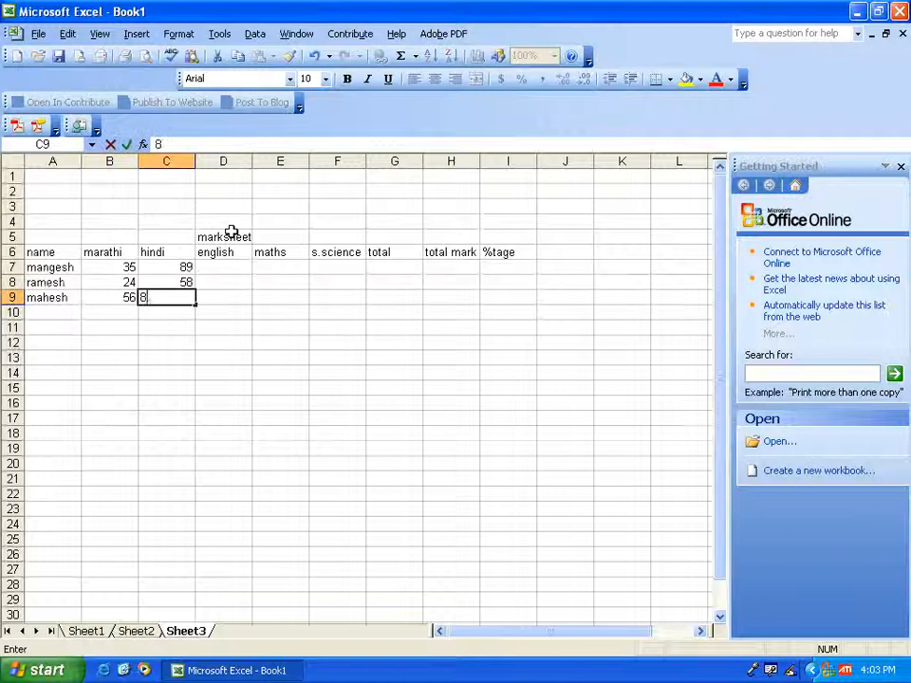
{"action": "key", "text": "Right"}
- Enter the english marks 55, 69 and 92 in cells D7 to D9
{"action": "key", "text": "Up"}
{"action": "key", "text": "Up"}
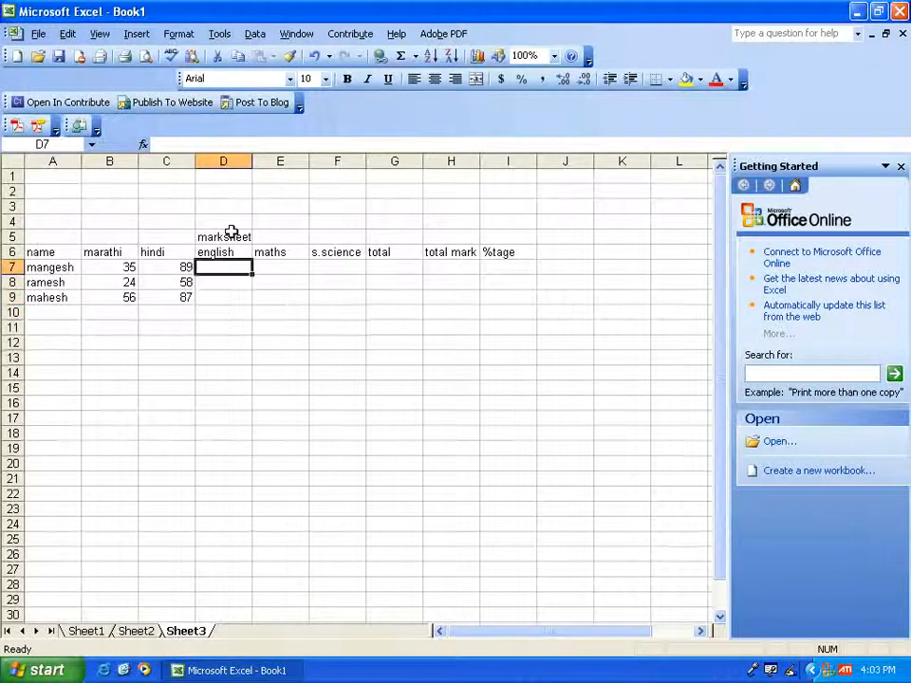
{"action": "type", "text": "55"}
{"action": "key", "text": "Return"}
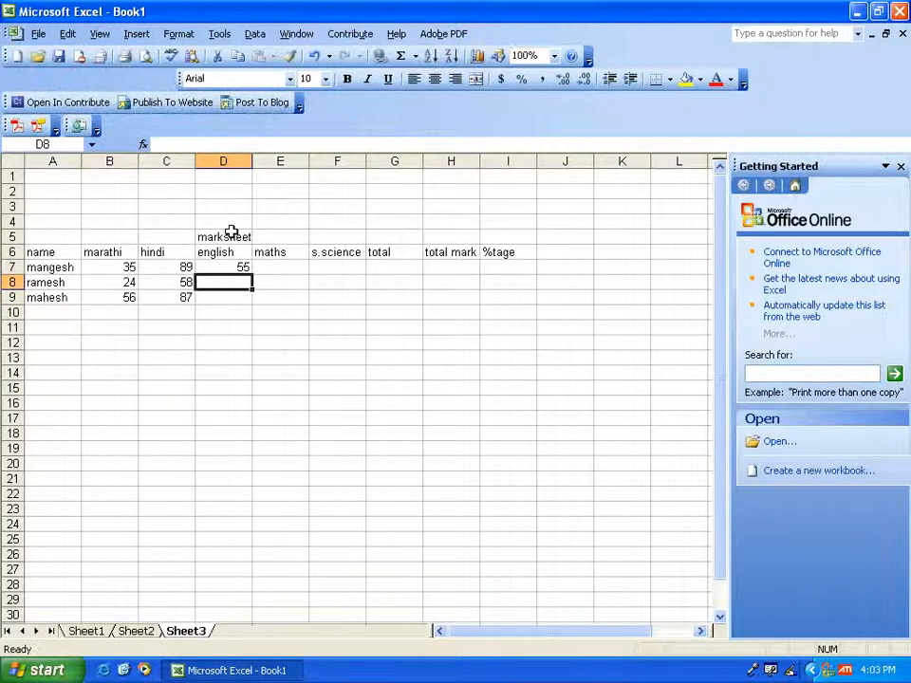
{"action": "type", "text": "69"}
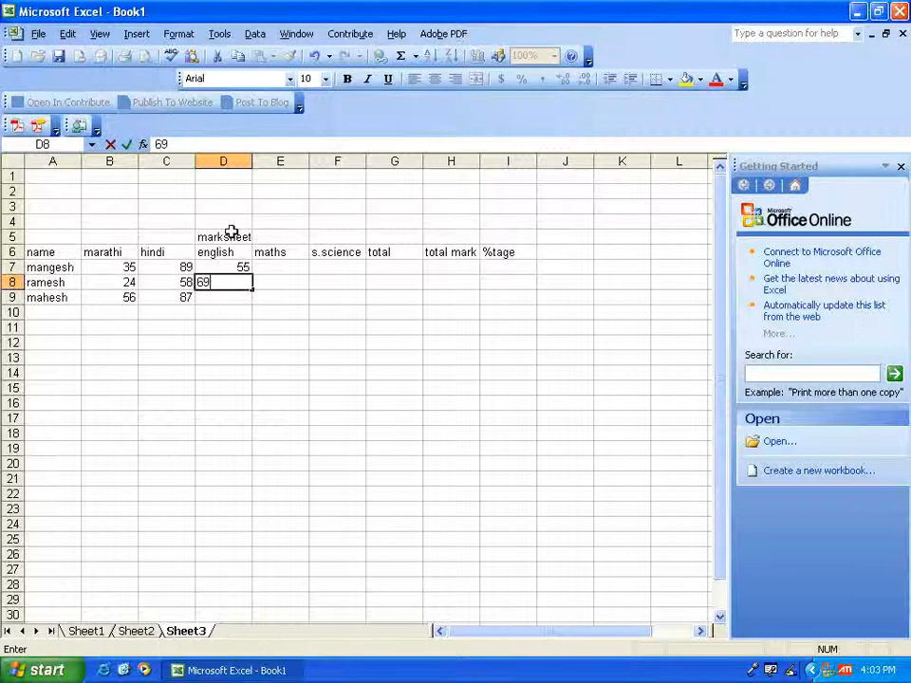
{"action": "key", "text": "Return"}
{"action": "type", "text": "9"}
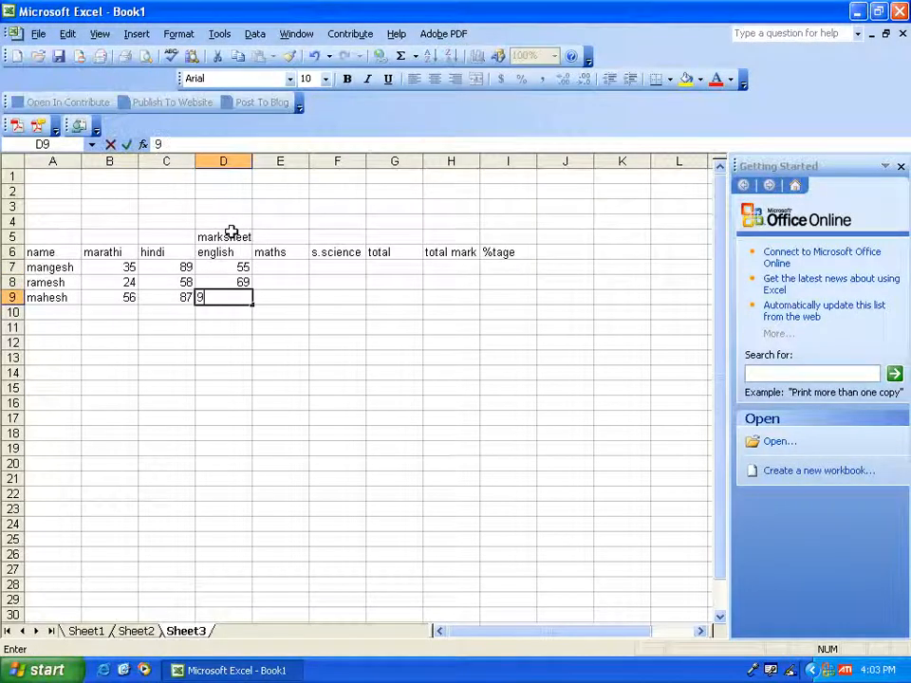
{"action": "type", "text": "2"}
{"action": "key", "text": "Tab"}
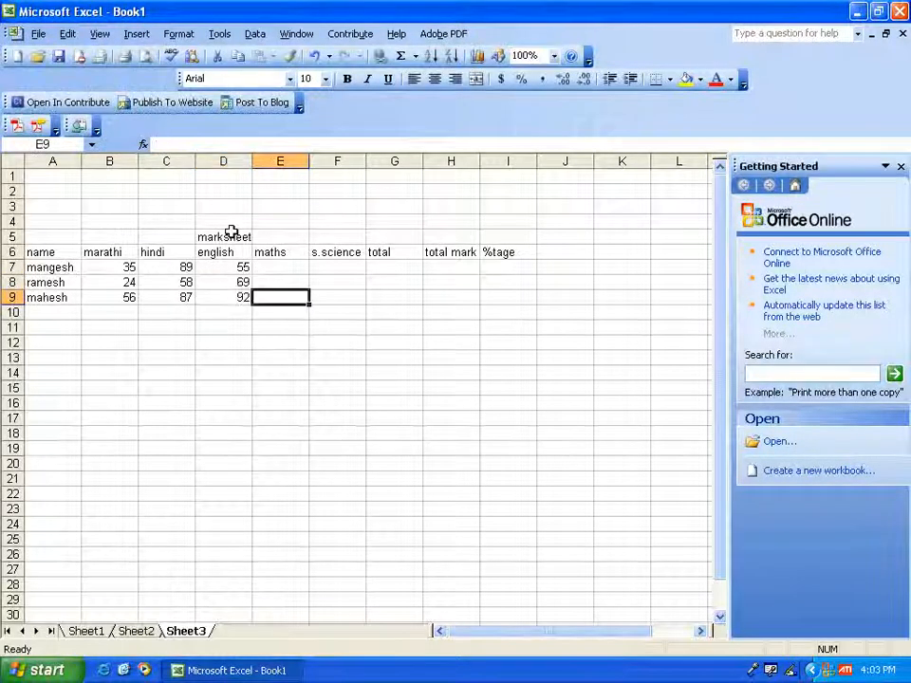
- Enter the maths marks 89, 75 and 68 in cells E7 to E9
{"action": "key", "text": "Up"}
{"action": "key", "text": "Up"}
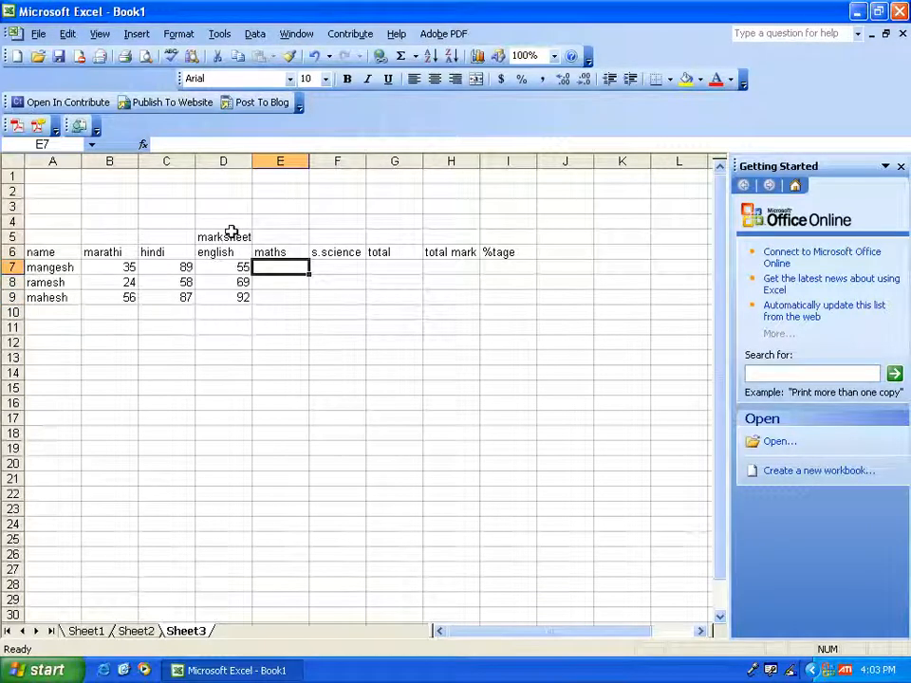
{"action": "type", "text": "89"}
{"action": "key", "text": "Return"}
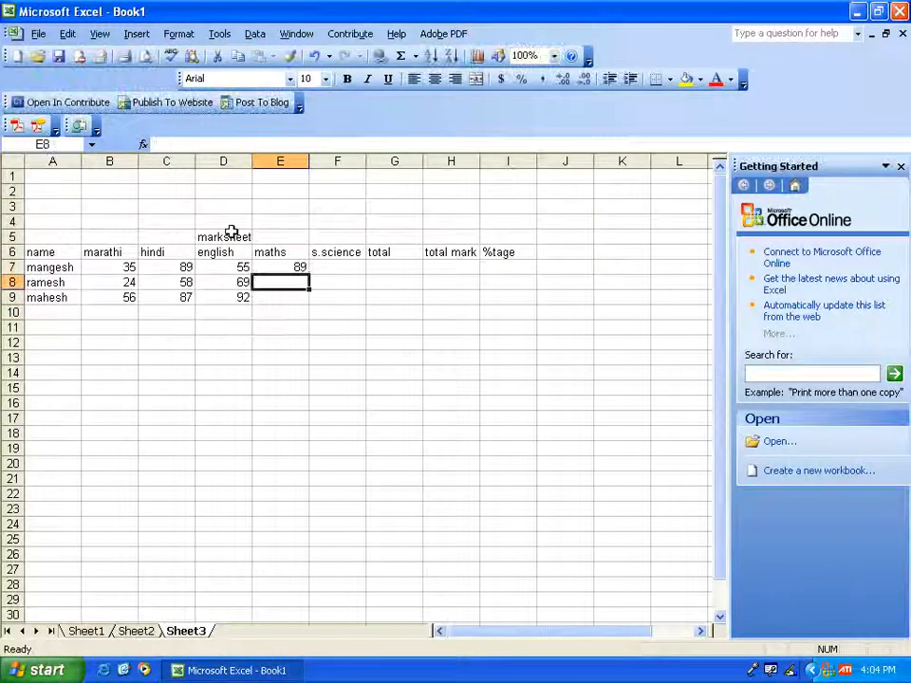
{"action": "type", "text": "75"}
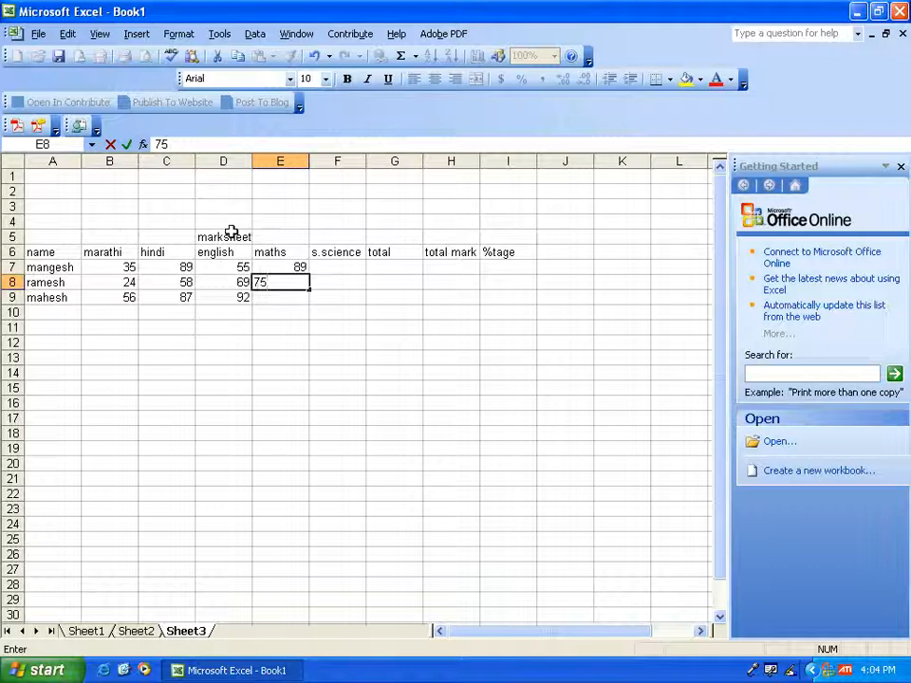
{"action": "key", "text": "Return"}
{"action": "type", "text": "68"}
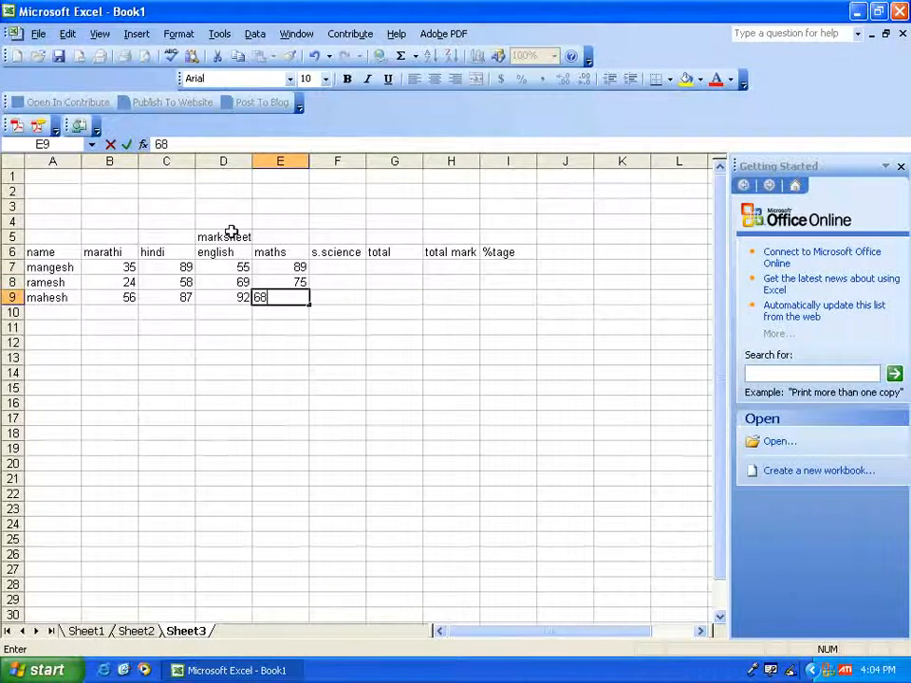
{"action": "key", "text": "Tab"}
- Enter the s.science marks 52, 41 and 65 in cells F7 to F9
{"action": "key", "text": "Up"}
{"action": "key", "text": "Up"}
{"action": "key", "text": "Up"}
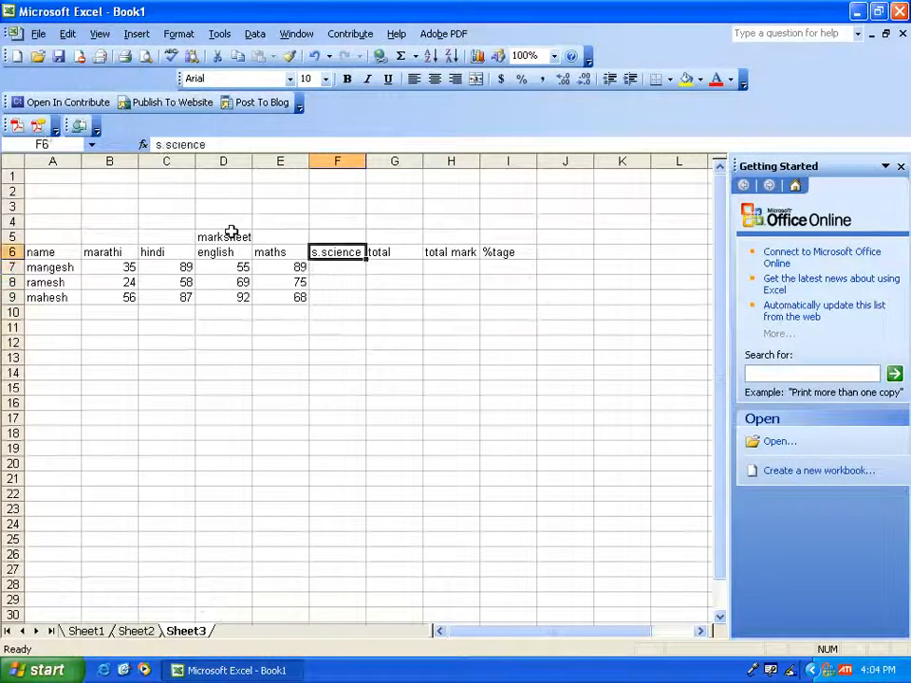
{"action": "key", "text": "Down"}
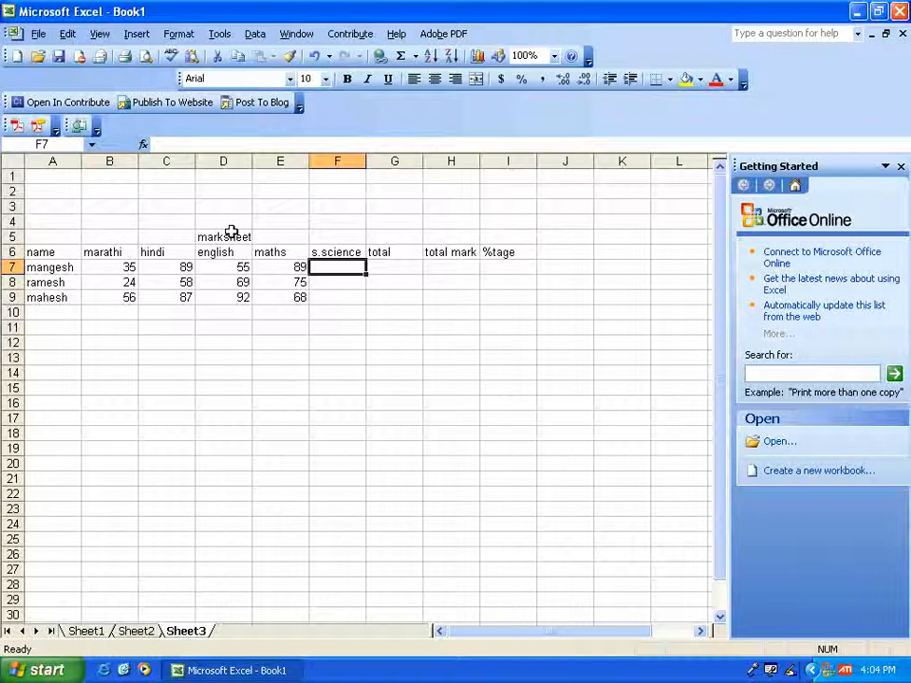
{"action": "type", "text": "52"}
{"action": "key", "text": "Return"}
{"action": "type", "text": "41"}
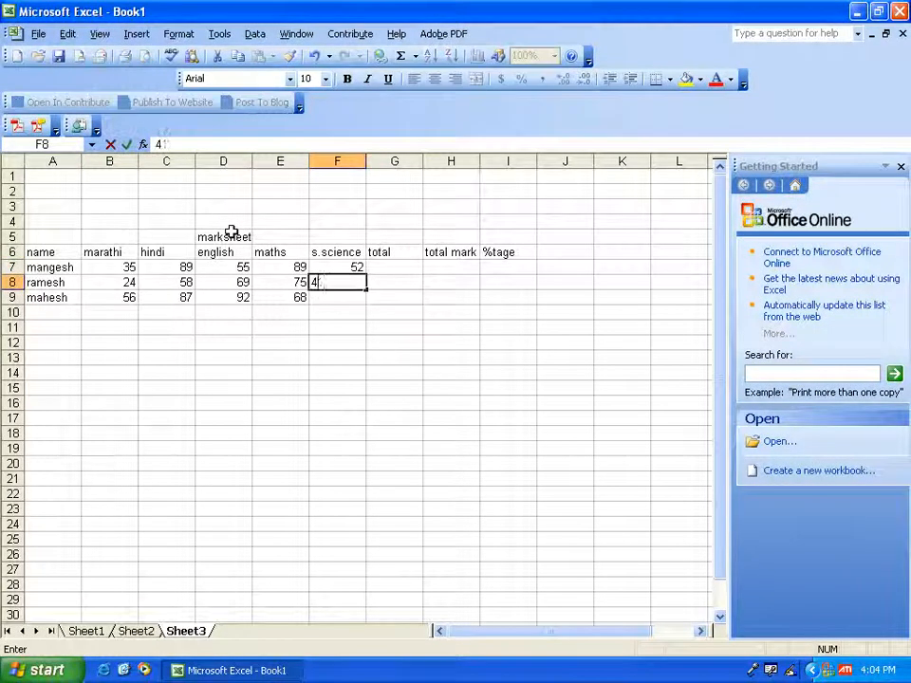
{"action": "key", "text": "Return"}
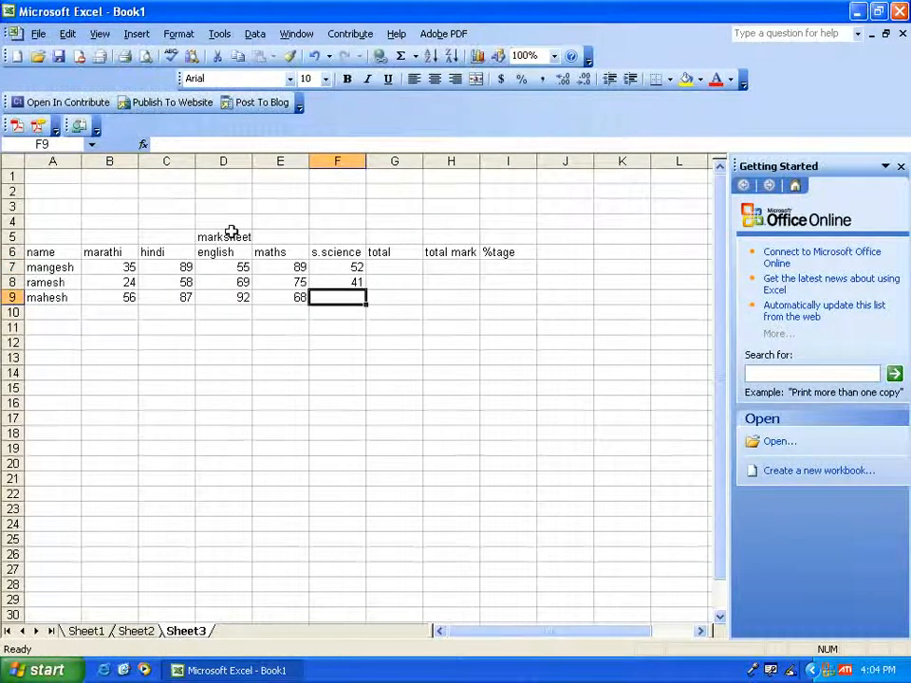
{"action": "type", "text": "65"}
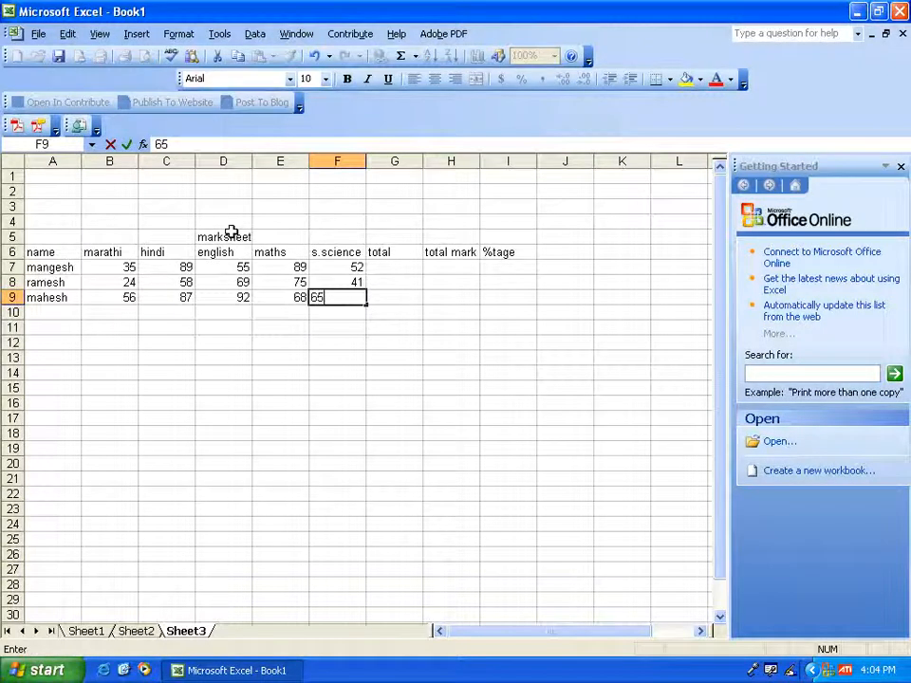
{"action": "key", "text": "Up"}
- Enter the formula =B7+C7+D7+D7+E7+F7 in cell G7 to total the first student's marks
{"action": "key", "text": "Right"}
{"action": "key", "text": "Up"}
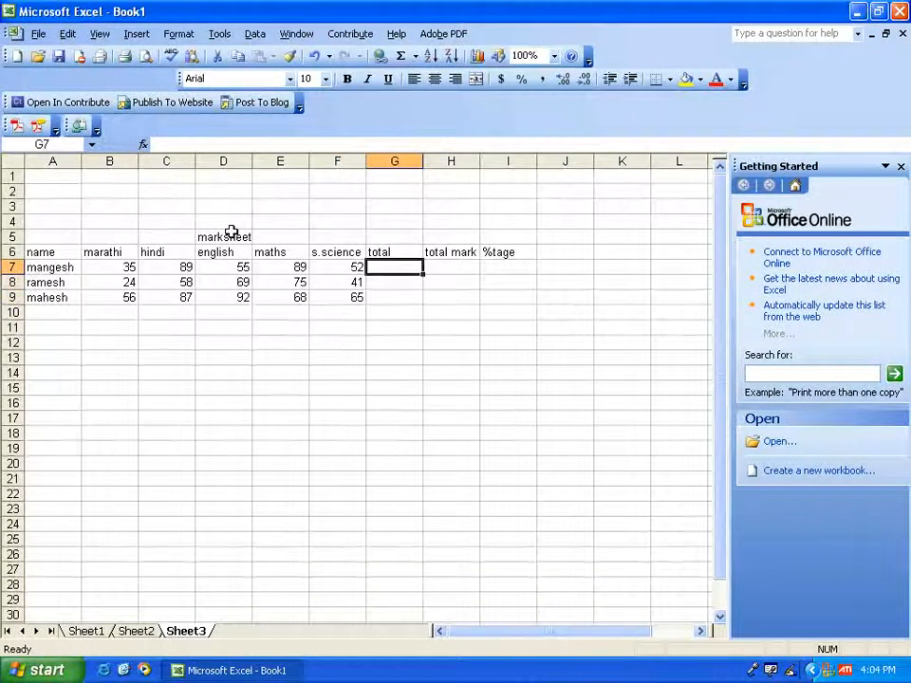
{"action": "type", "text": "="}
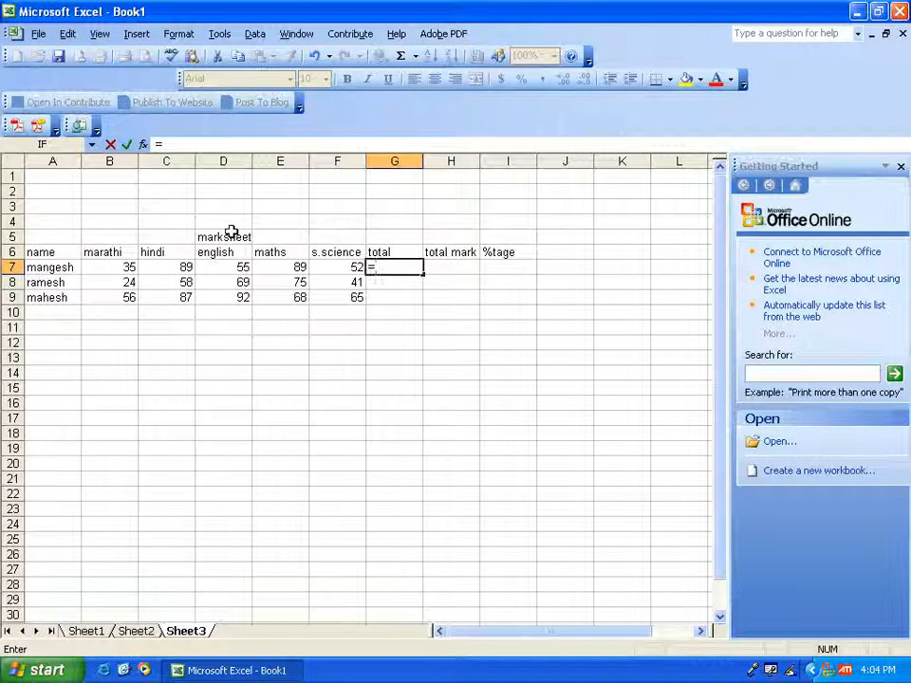
{"action": "key", "text": "Left"}
{"action": "key", "text": "Left"}
{"action": "key", "text": "Left"}
{"action": "key", "text": "Left"}
{"action": "key", "text": "Left"}
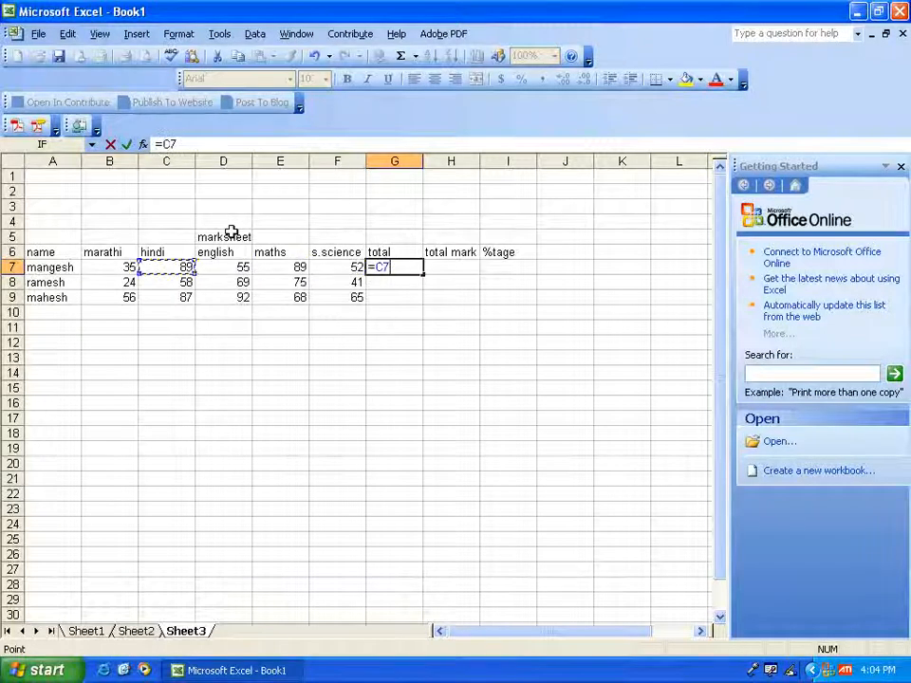
{"action": "type", "text": "+"}
{"action": "key", "text": "Left"}
{"action": "key", "text": "Left"}
{"action": "key", "text": "Left"}
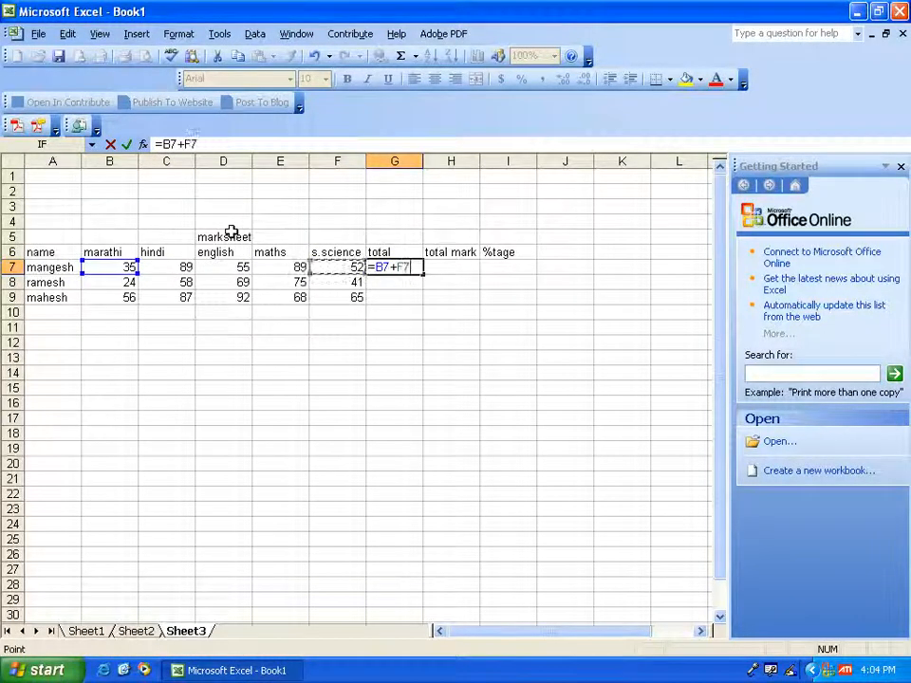
{"action": "key", "text": "Left"}
{"action": "type", "text": "+"}
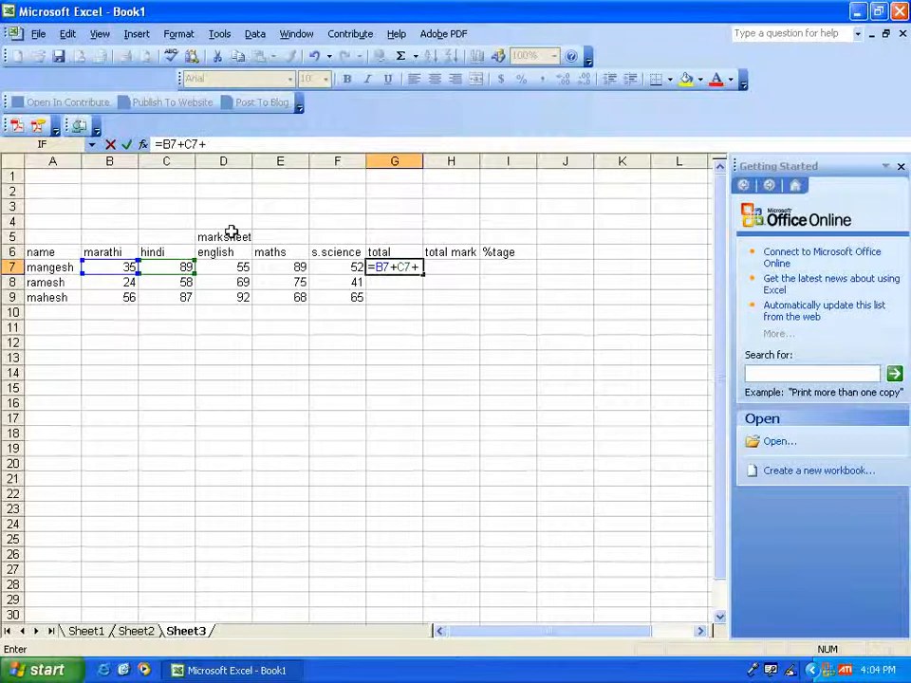
{"action": "key", "text": "Left"}
{"action": "key", "text": "Left"}
{"action": "key", "text": "Left"}
{"action": "type", "text": "+"}
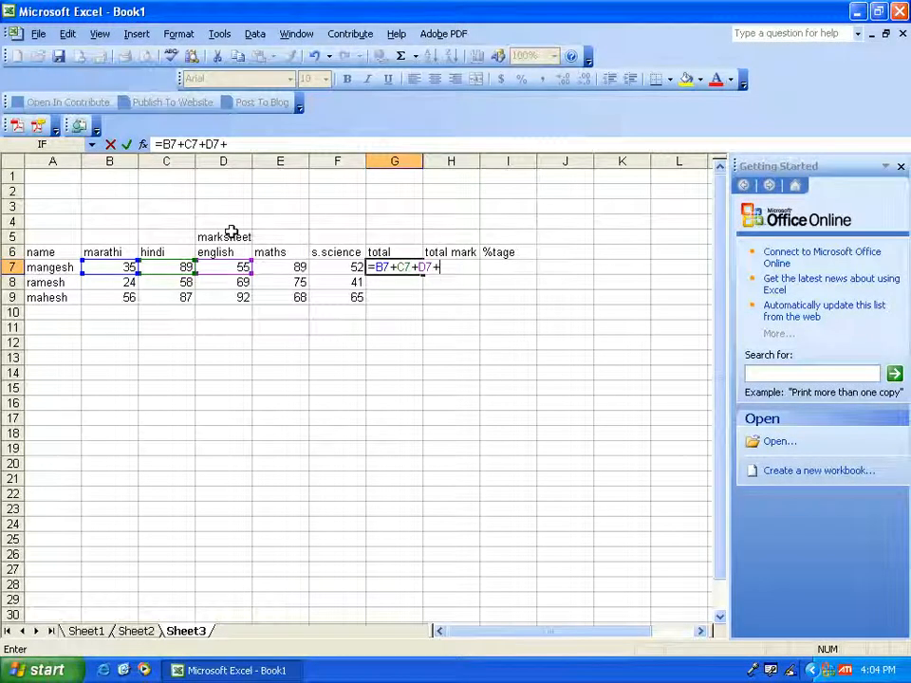
{"action": "key", "text": "Left"}
{"action": "key", "text": "Left"}
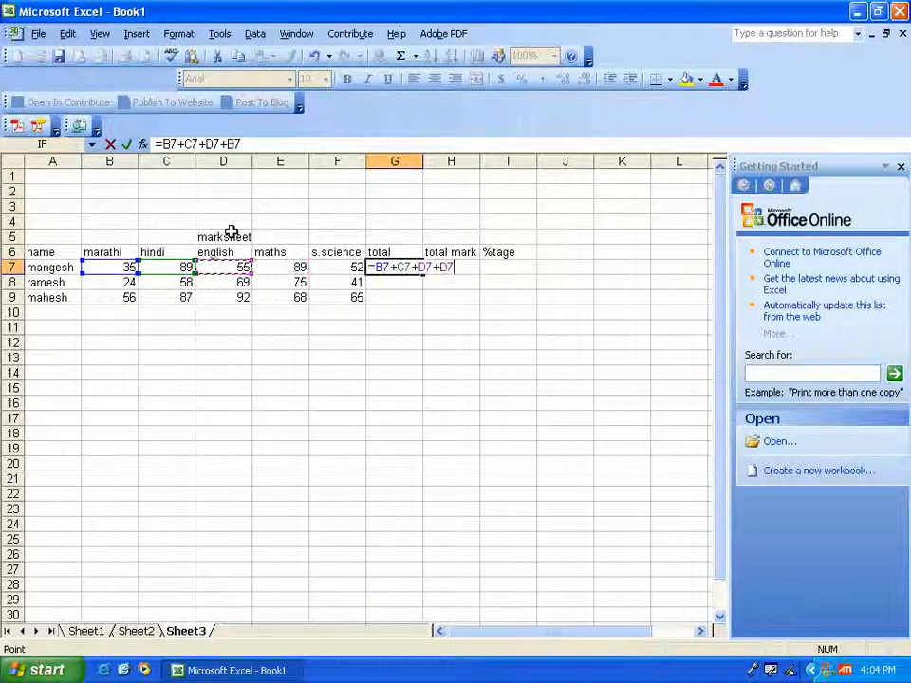
{"action": "key", "text": "Left"}
{"action": "type", "text": "+"}
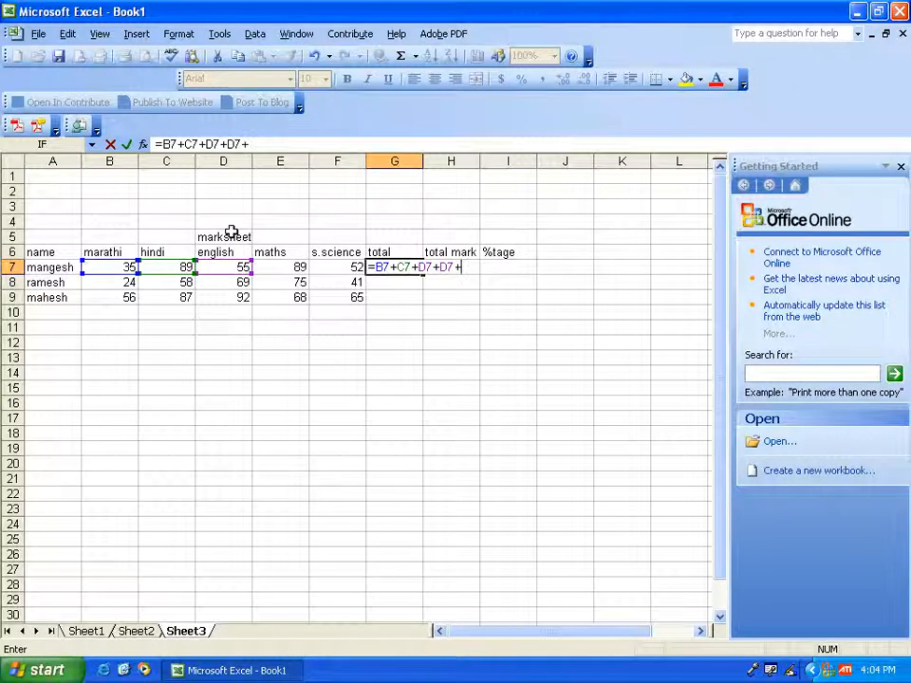
{"action": "key", "text": "Left"}
{"action": "key", "text": "Left"}
{"action": "type", "text": "+"}
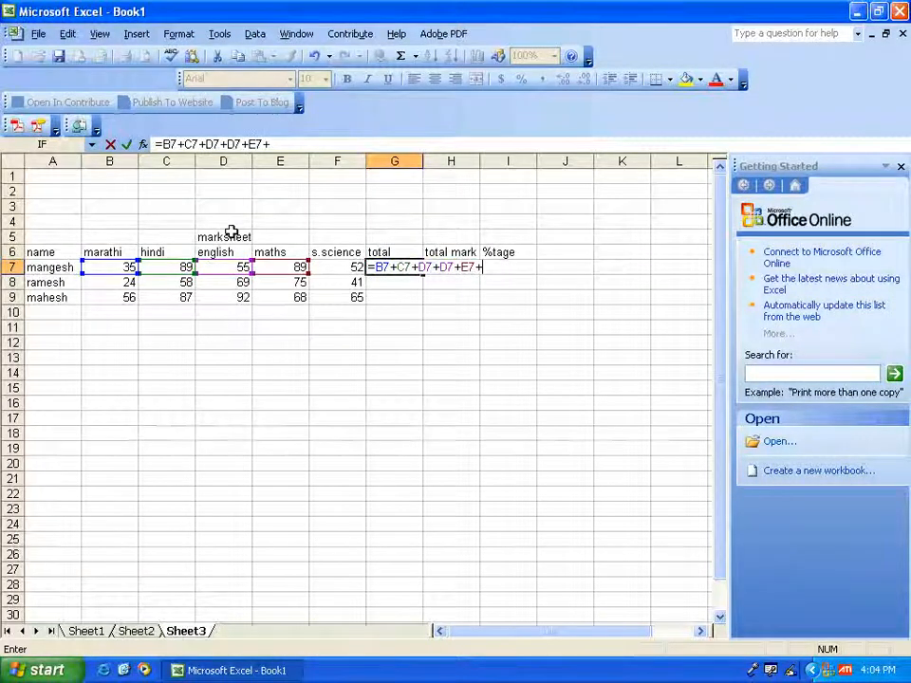
{"action": "key", "text": "Left"}
{"action": "key", "text": "Return"}
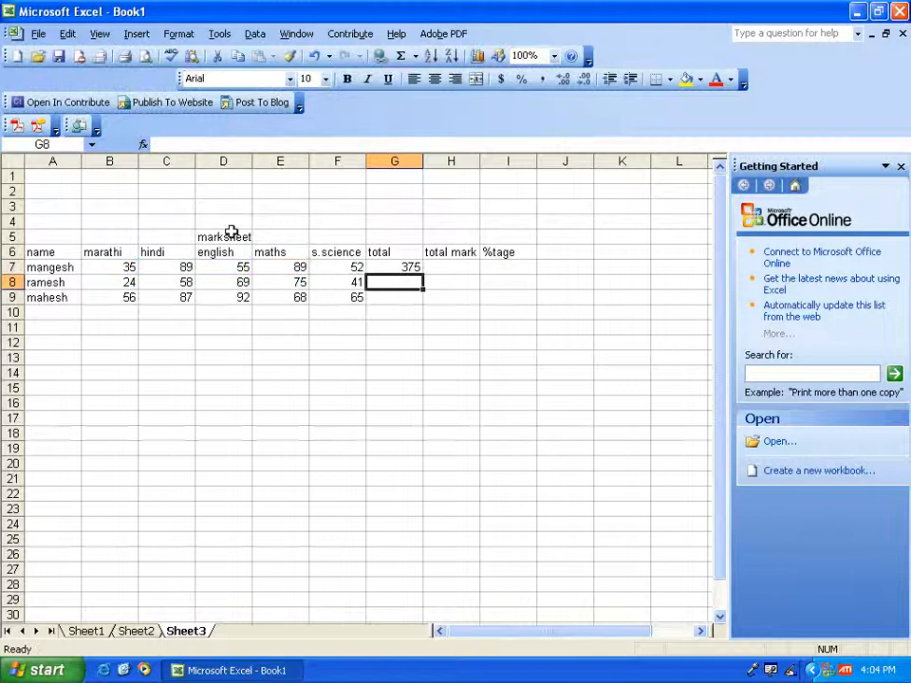
- Fill the total formula from cell G7 down to G9 and select cell G7 again
{"action": "left_click", "coordinate": [415, 268]}
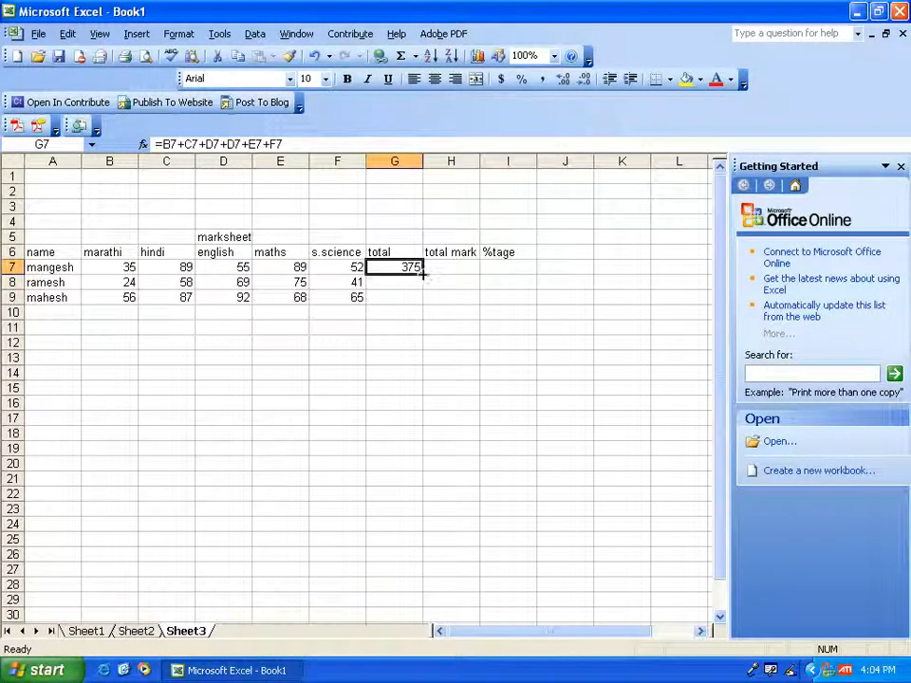
{"action": "left_click_drag", "start_coordinate": [422, 275], "coordinate": [423, 302]}
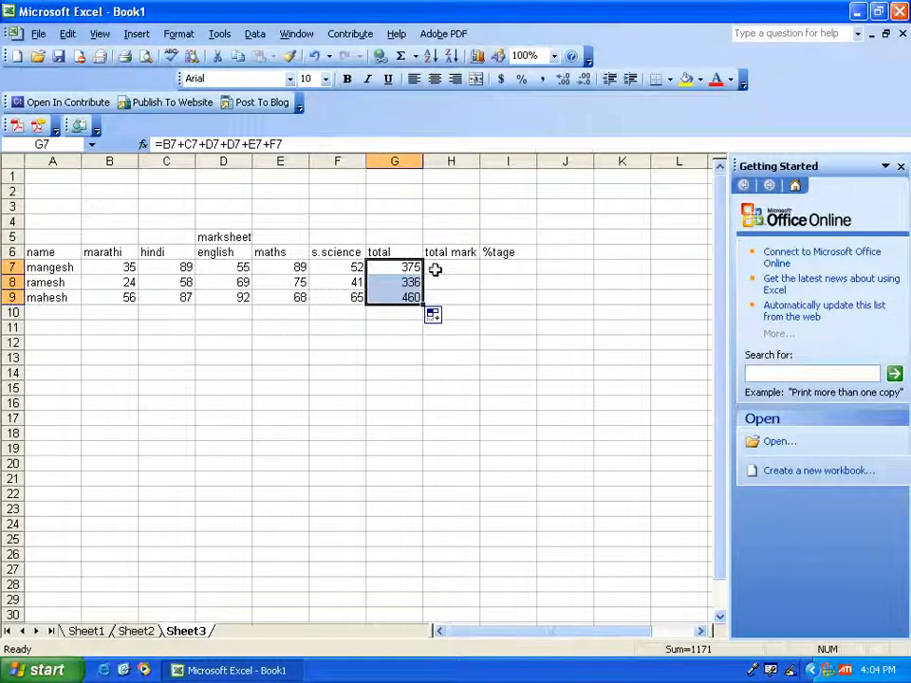
{"action": "left_click", "coordinate": [435, 269]}
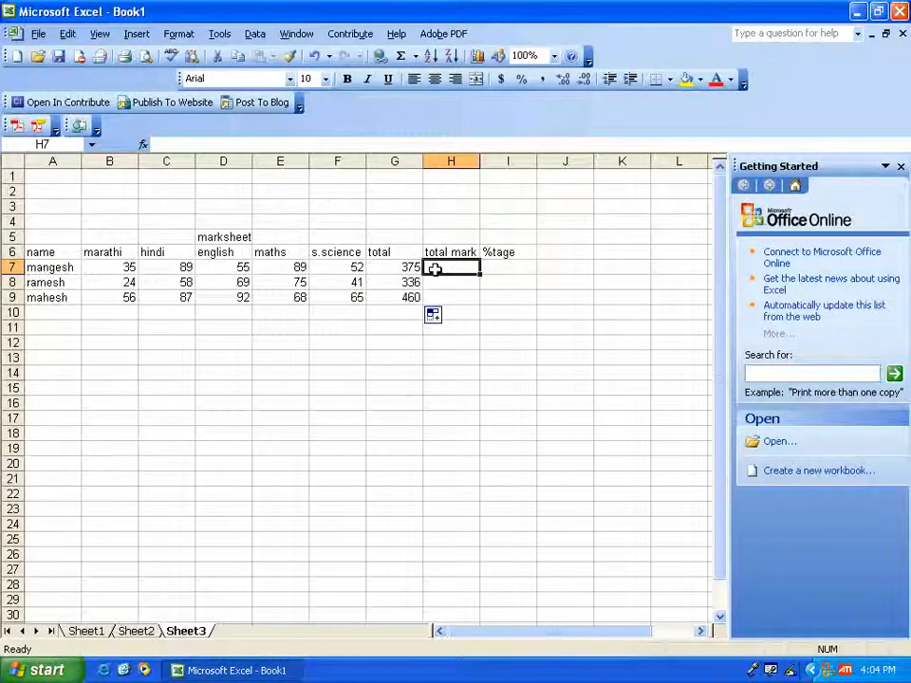
{"action": "left_click", "coordinate": [410, 268]}
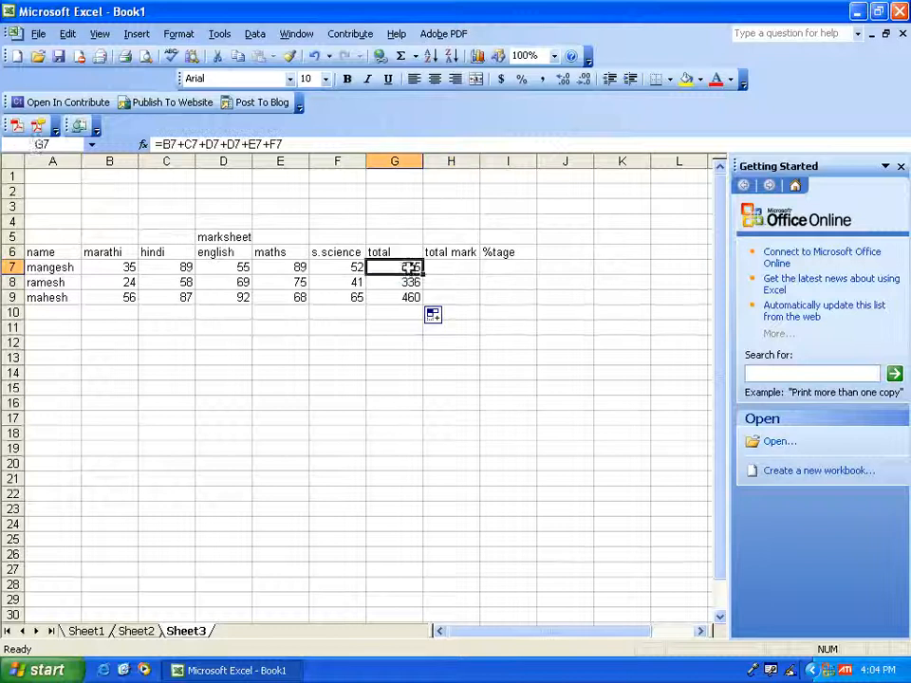
- Clear the totals from cells G7 to G9
{"action": "left_click_drag", "start_coordinate": [410, 268], "coordinate": [406, 296]}
{"action": "key", "text": "Delete"}
- Enter the formula =B7+C7+D7+E7+F7 in cell H7 under total mark and fill it down to H9
{"action": "left_click", "coordinate": [455, 266]}
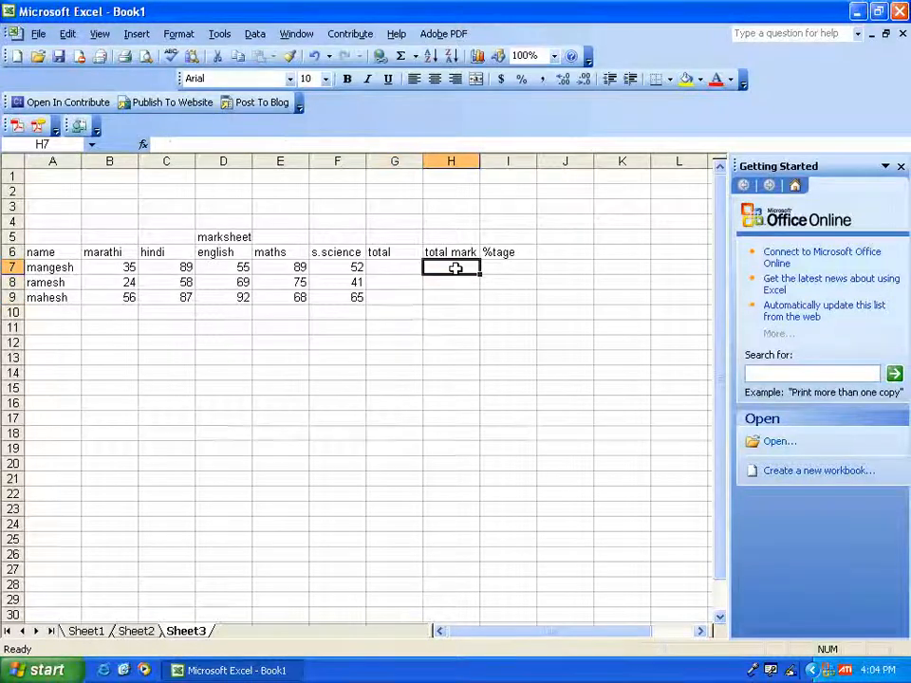
{"action": "type", "text": "="}
{"action": "key", "text": "Left"}
{"action": "key", "text": "Left"}
{"action": "key", "text": "Left"}
{"action": "key", "text": "Left"}
{"action": "key", "text": "Left"}
{"action": "key", "text": "Left"}
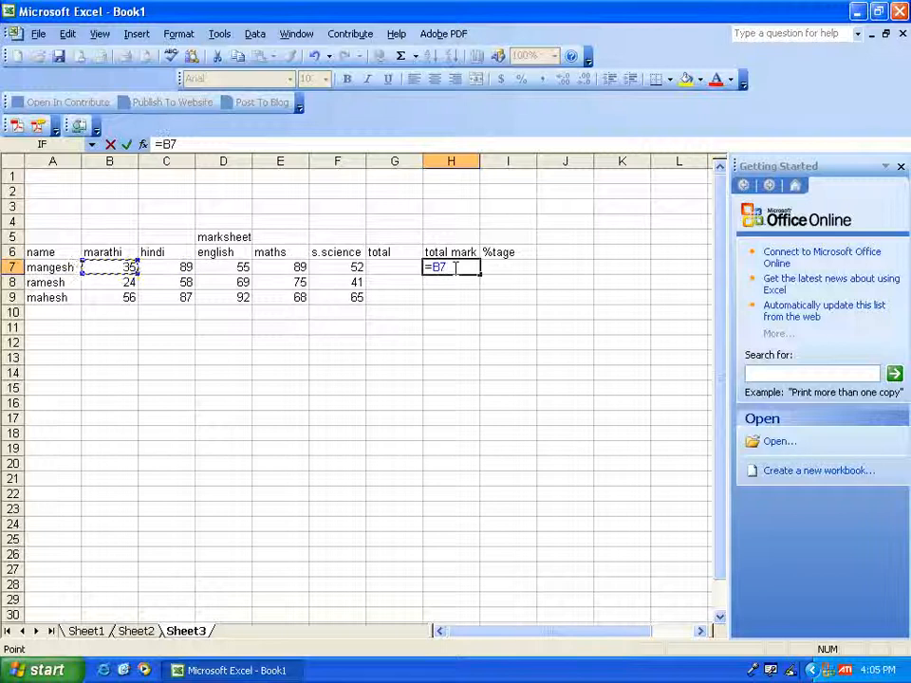
{"action": "type", "text": "+"}
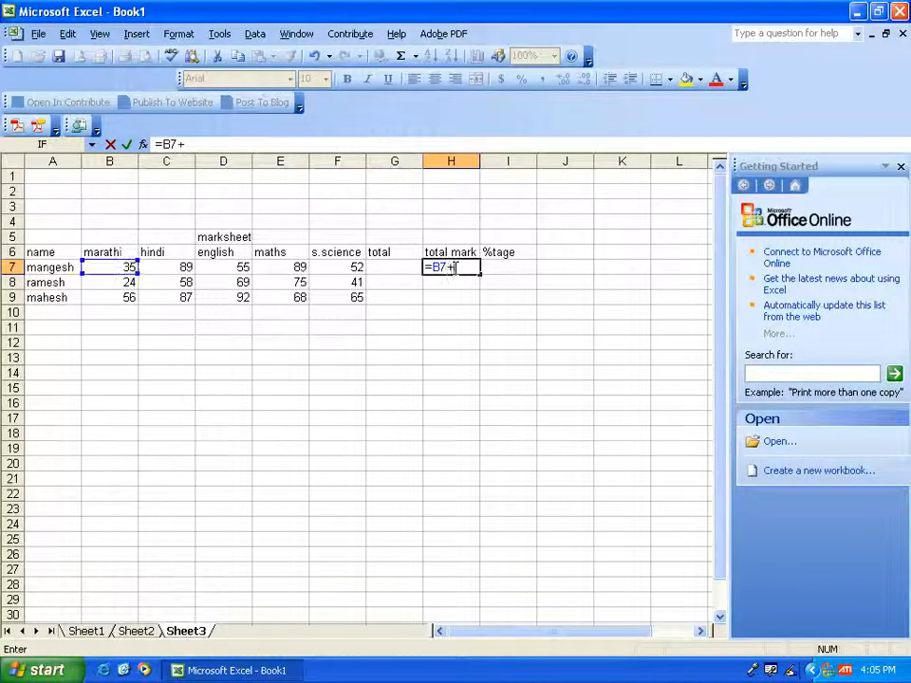
{"action": "key", "text": "Left"}
{"action": "key", "text": "Left"}
{"action": "key", "text": "Left"}
{"action": "key", "text": "Left"}
{"action": "key", "text": "Left"}
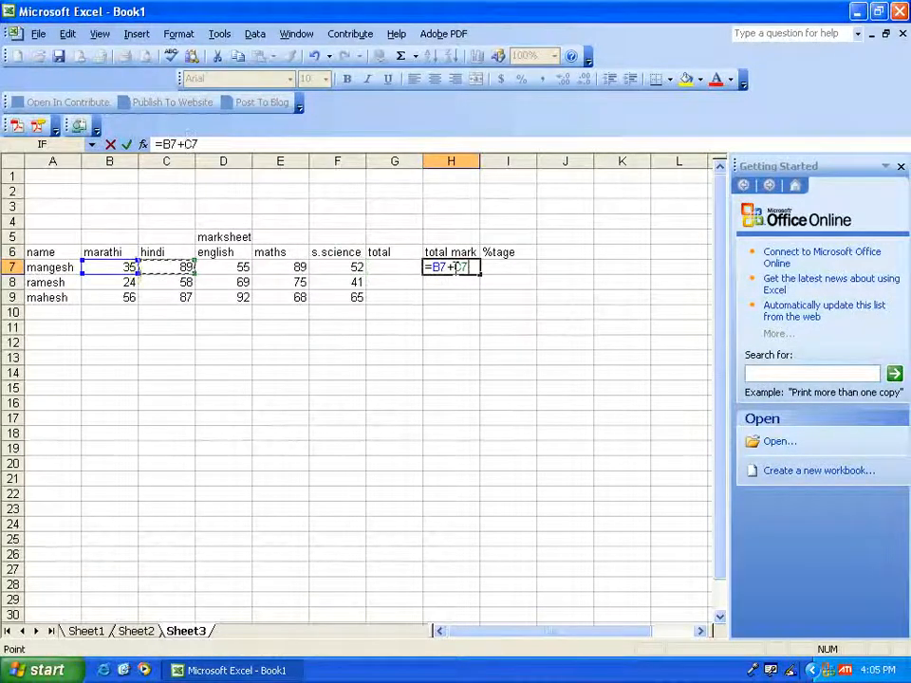
{"action": "type", "text": "+"}
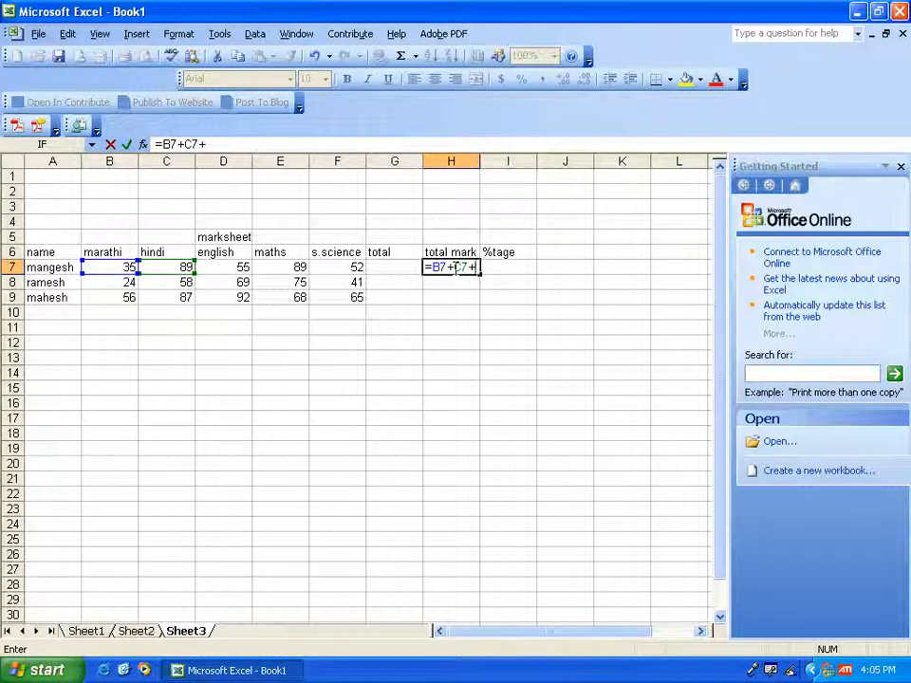
{"action": "key", "text": "Left"}
{"action": "key", "text": "Left"}
{"action": "key", "text": "Left"}
{"action": "key", "text": "Left"}
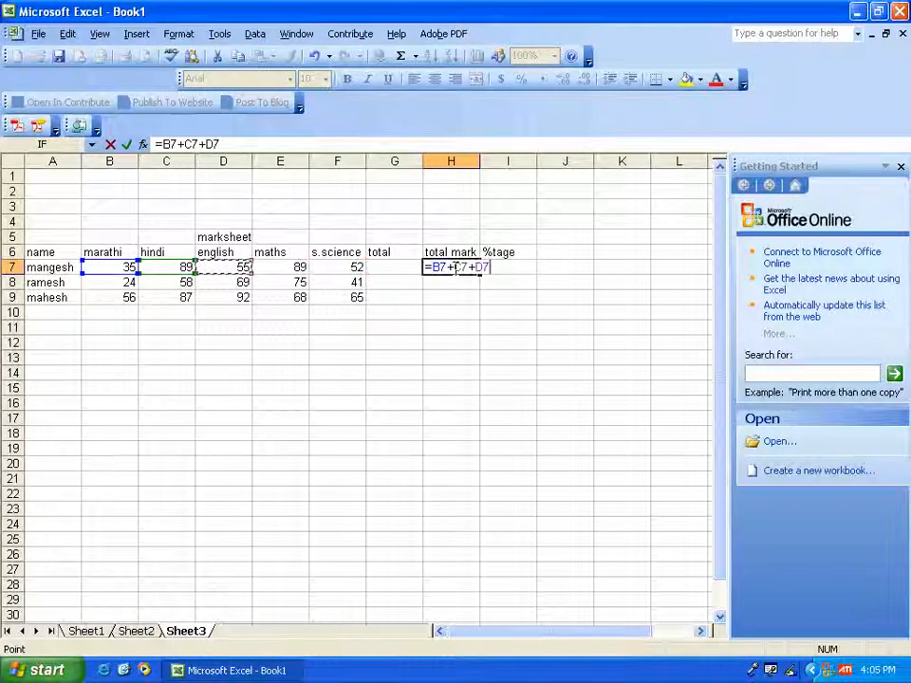
{"action": "type", "text": "+"}
{"action": "key", "text": "Left"}
{"action": "key", "text": "Left"}
{"action": "key", "text": "Left"}
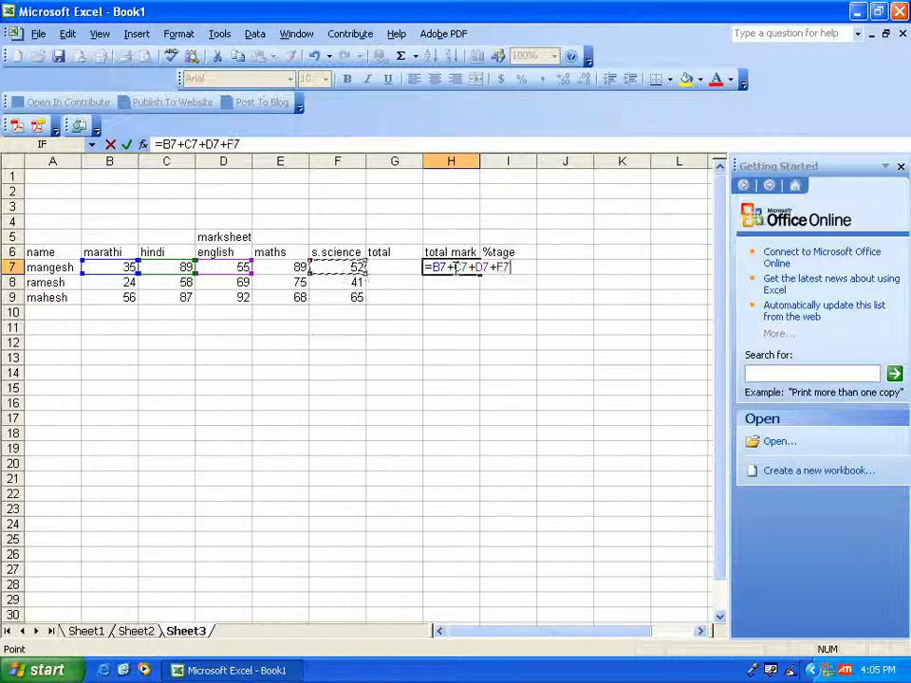
{"action": "type", "text": "+"}
{"action": "key", "text": "Left"}
{"action": "key", "text": "Left"}
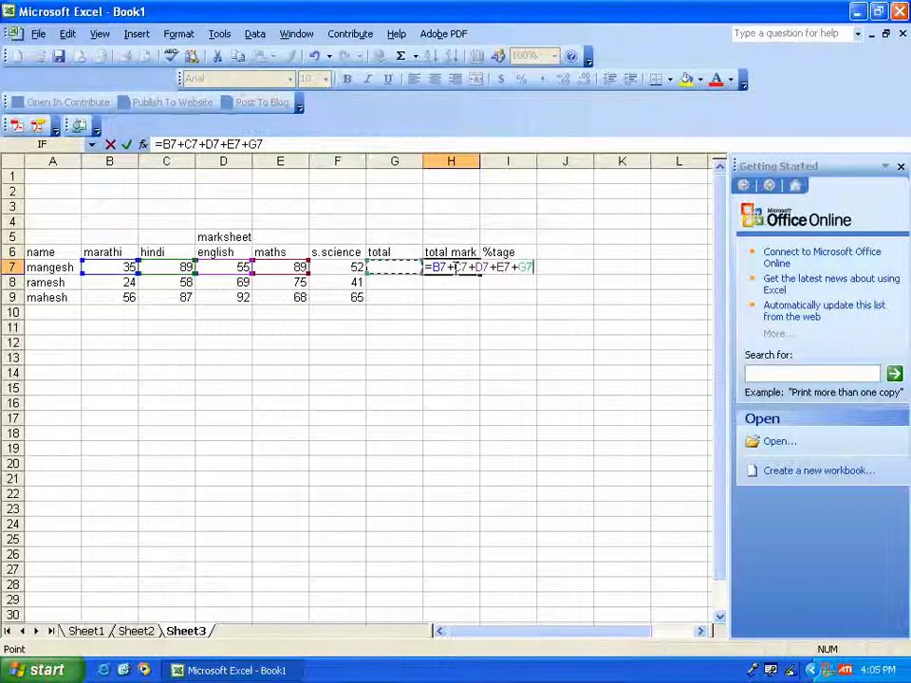
{"action": "key", "text": "Return"}
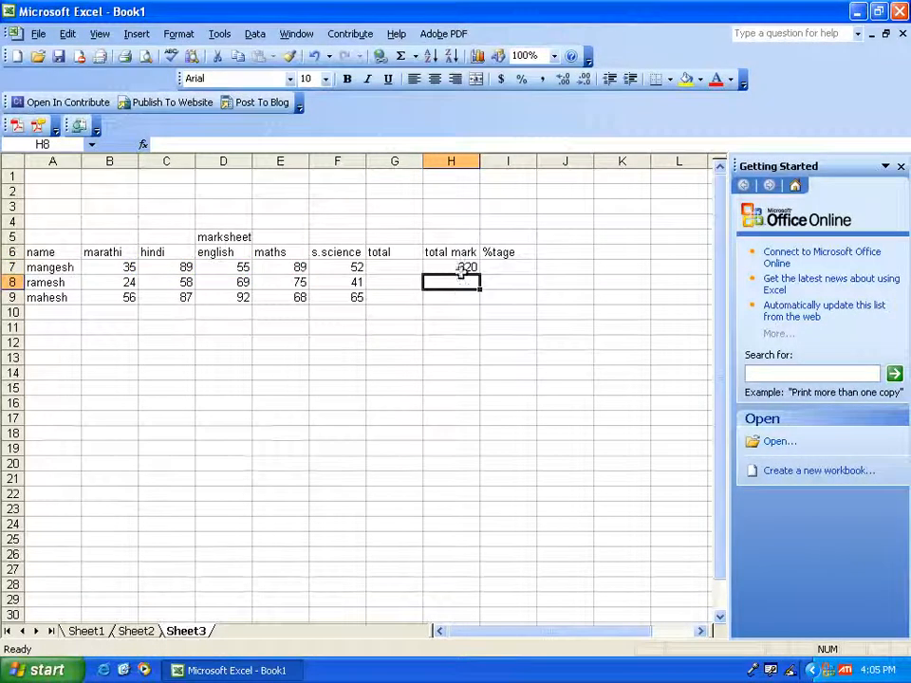
{"action": "left_click", "coordinate": [465, 266]}
{"action": "left_click_drag", "start_coordinate": [479, 272], "coordinate": [480, 303]}
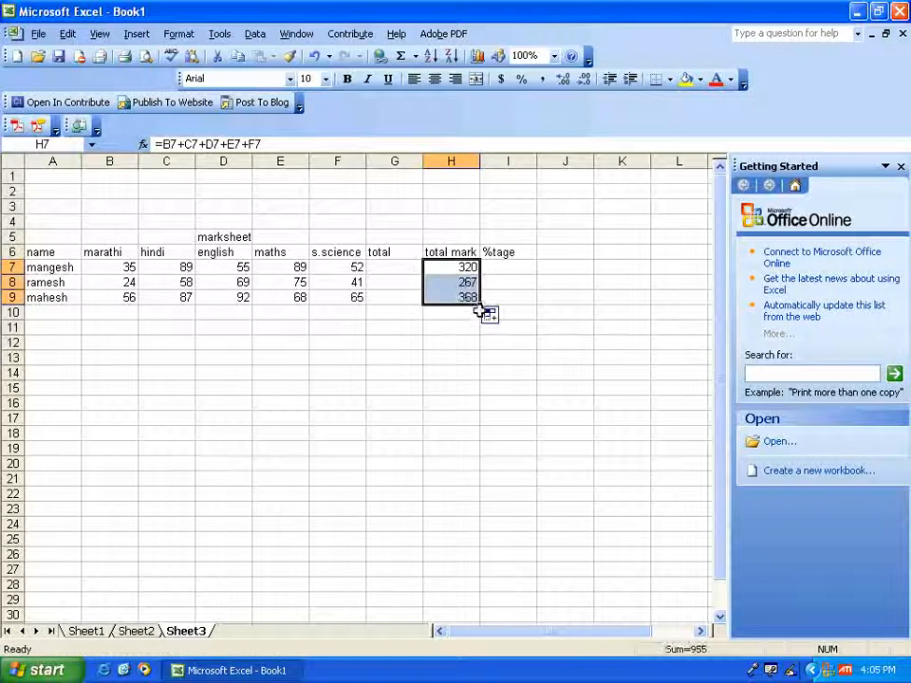
{"action": "left_click", "coordinate": [395, 267]}
{"action": "left_click", "coordinate": [111, 268]}
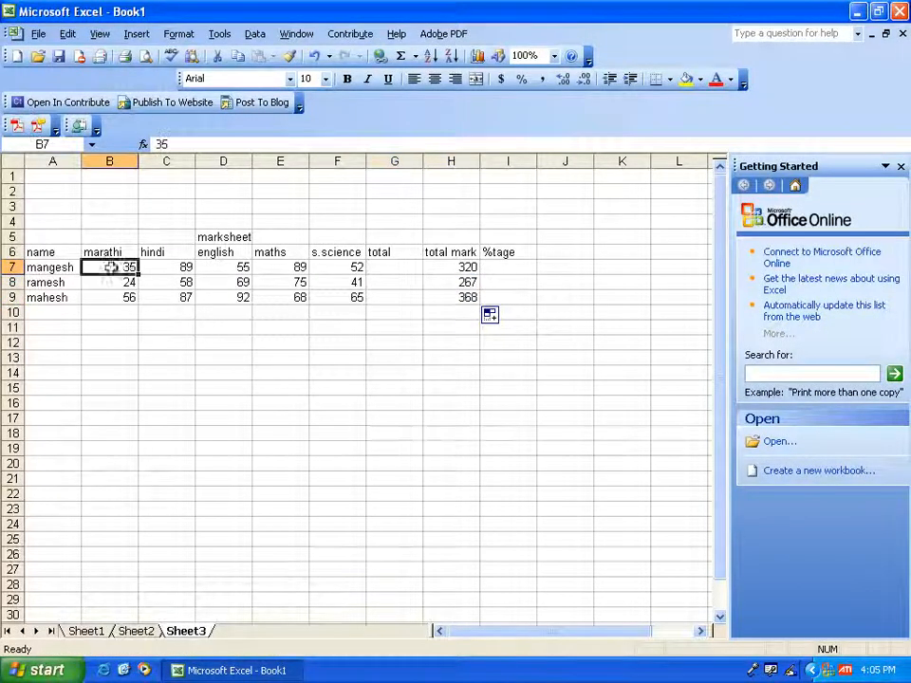
{"action": "left_click", "coordinate": [155, 268]}
{"action": "left_click", "coordinate": [222, 267]}
{"action": "left_click", "coordinate": [289, 268]}
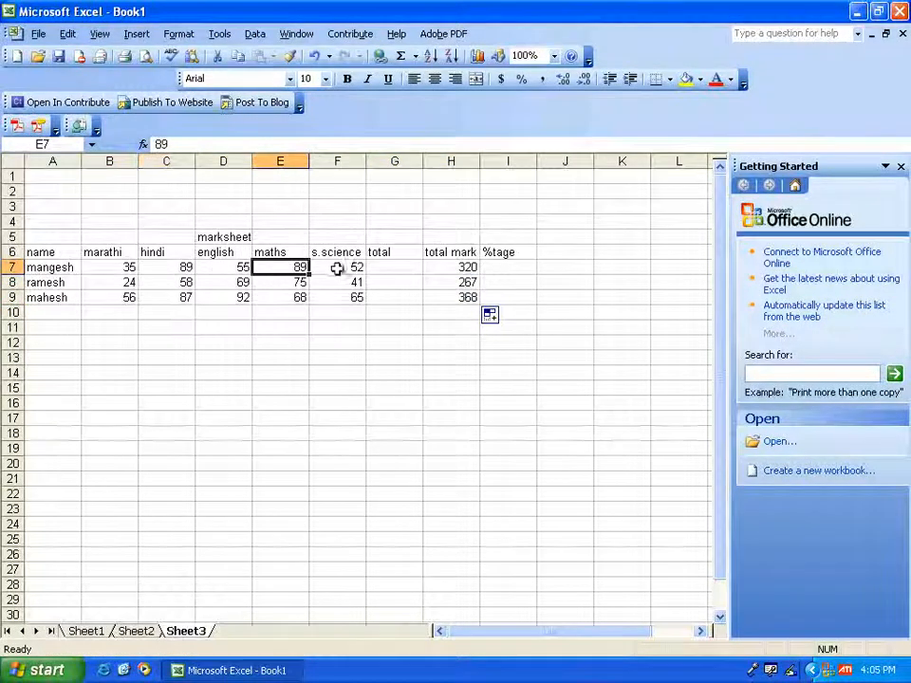
{"action": "left_click", "coordinate": [337, 268]}
- Enter the formula =5*100 in cell G7 under total and fill it down to G9
{"action": "double_click", "coordinate": [388, 268]}
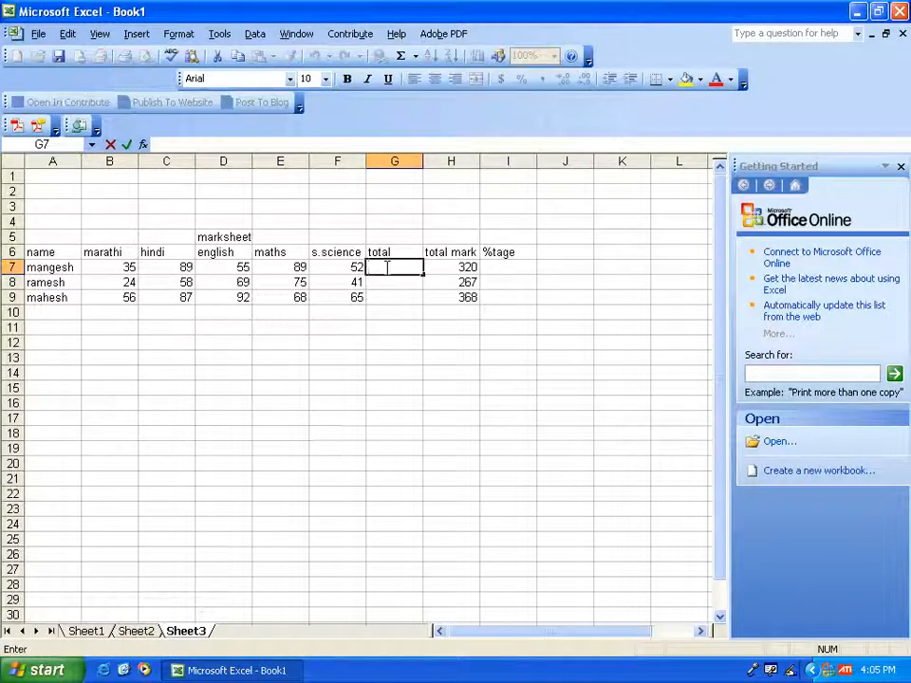
{"action": "type", "text": "="}
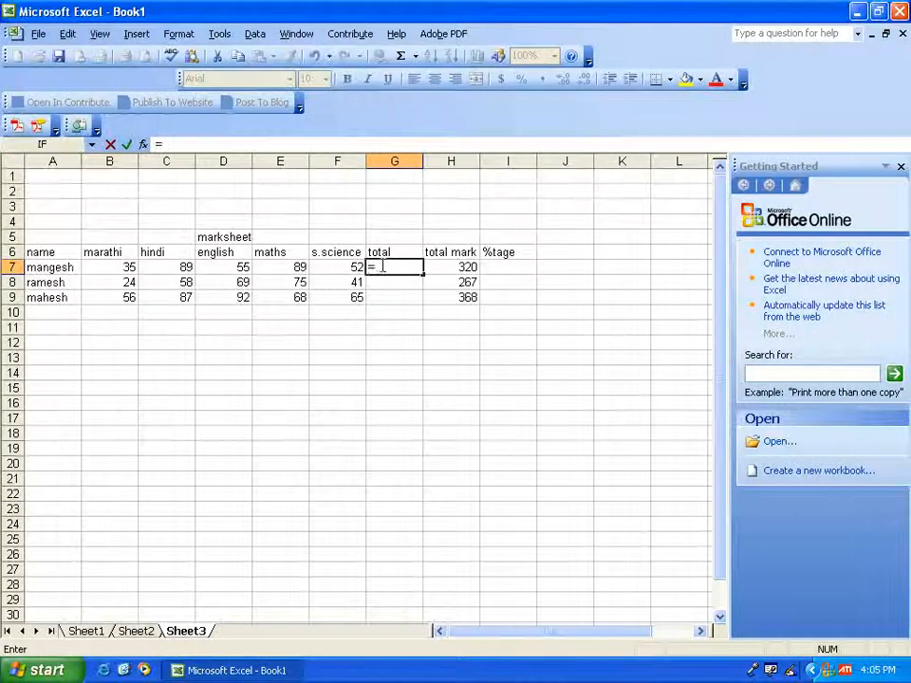
{"action": "type", "text": "5*100"}
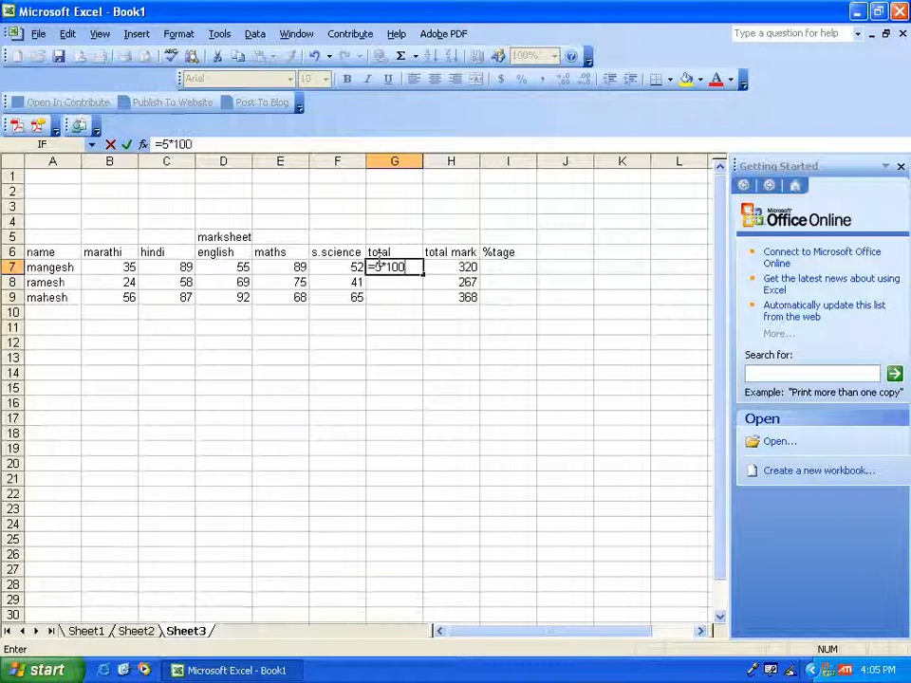
{"action": "key", "text": "Return"}
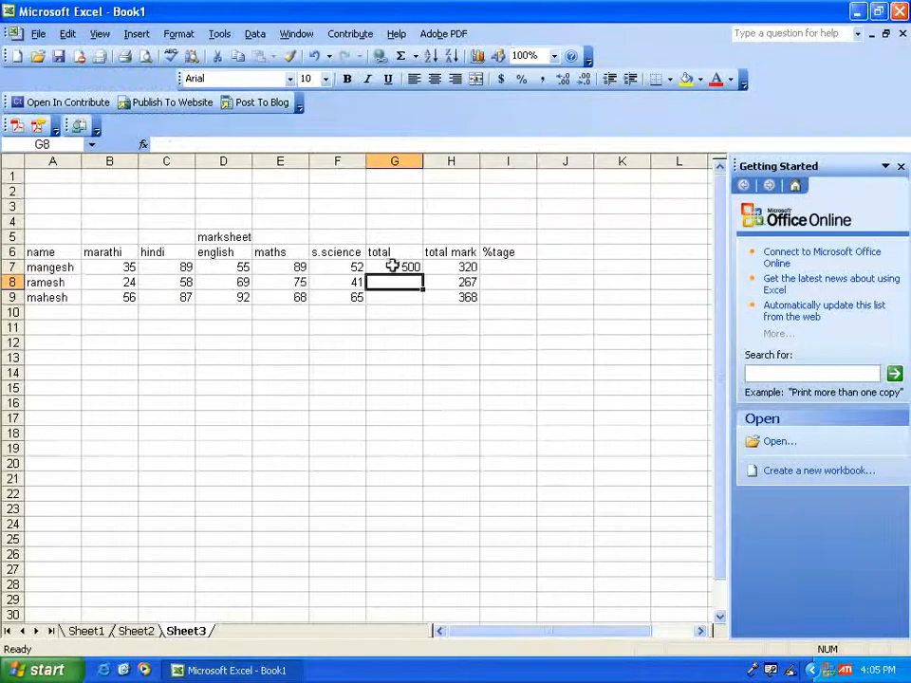
{"action": "left_click", "coordinate": [392, 267]}
{"action": "left_click_drag", "start_coordinate": [424, 274], "coordinate": [423, 302]}
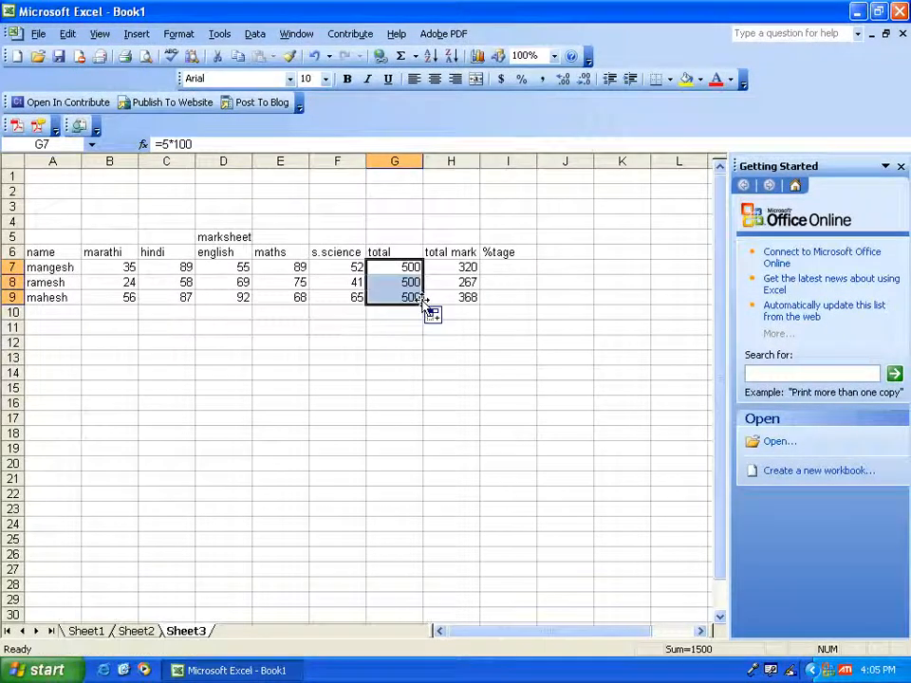
- Enter the formula =H7/G7*100 in cell I7 to calculate the first student's percentage
{"action": "left_click", "coordinate": [506, 269]}
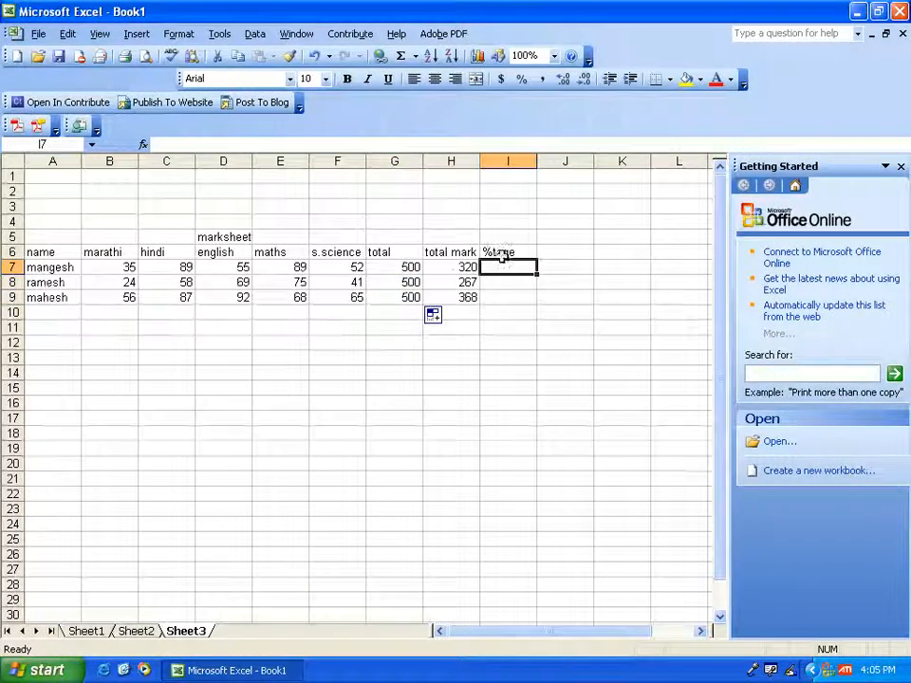
{"action": "left_click", "coordinate": [456, 267]}
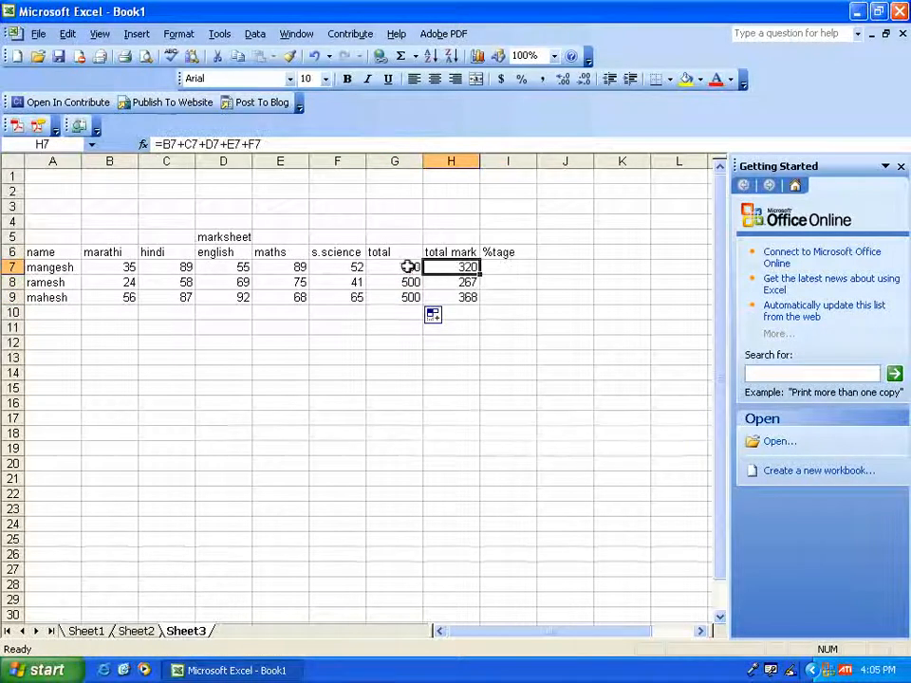
{"action": "left_click", "coordinate": [411, 267]}
{"action": "left_click", "coordinate": [503, 268]}
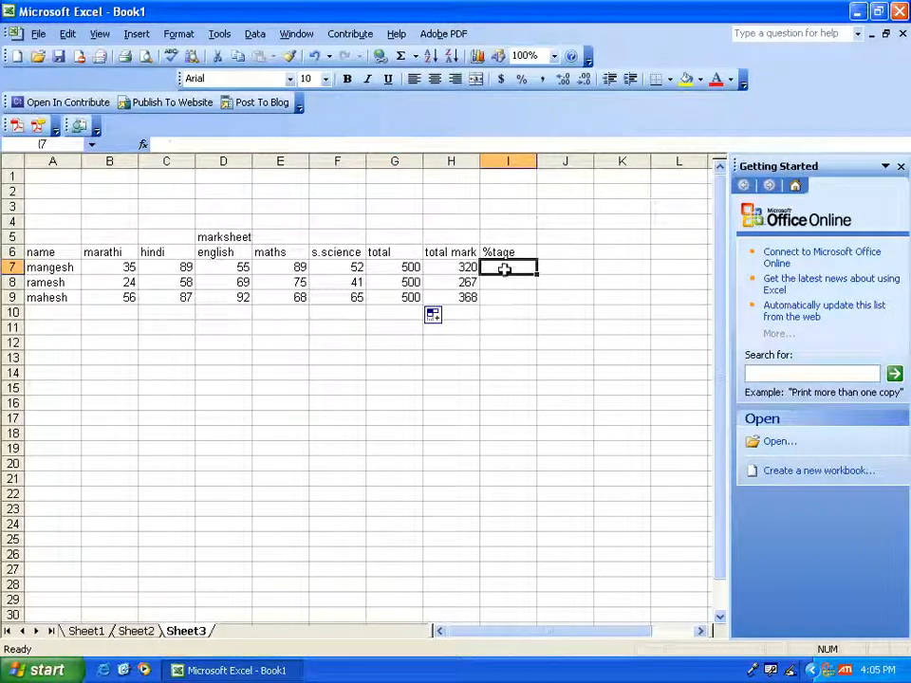
{"action": "type", "text": "="}
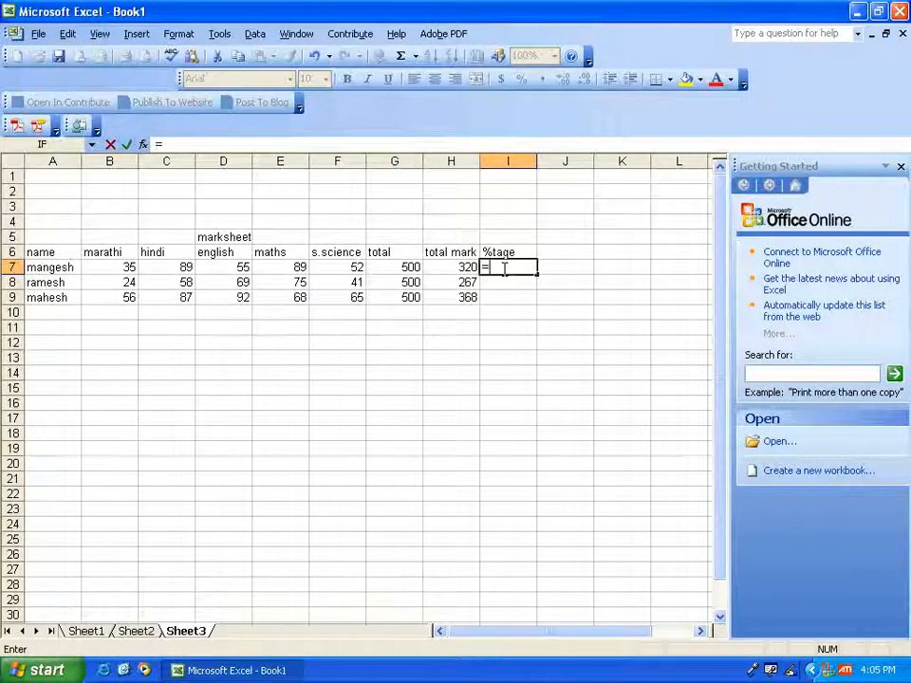
{"action": "key", "text": "Left"}
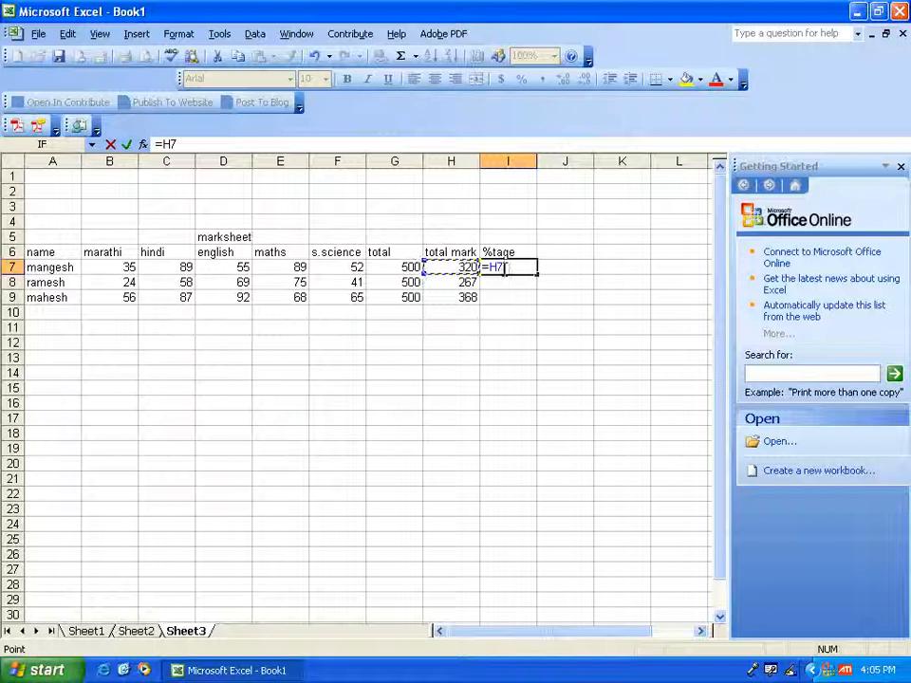
{"action": "type", "text": "/"}
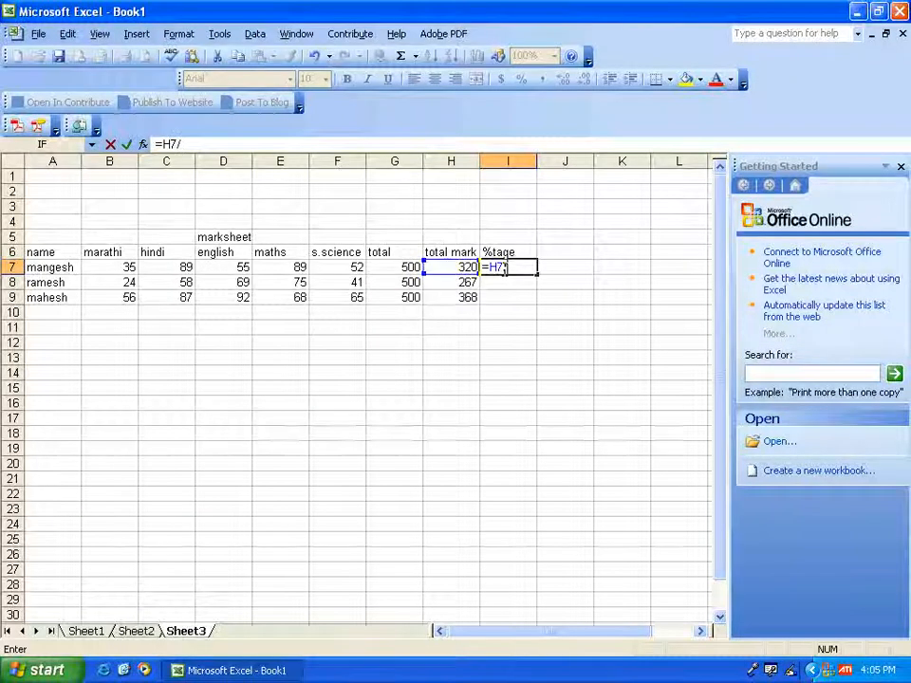
{"action": "key", "text": "Left"}
{"action": "key", "text": "Left"}
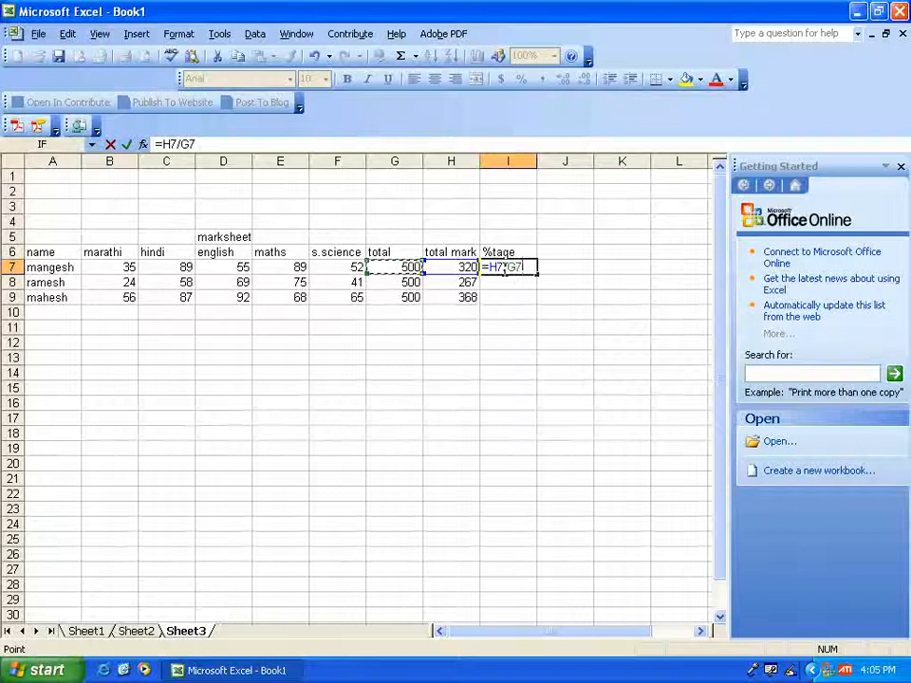
{"action": "type", "text": "*100"}
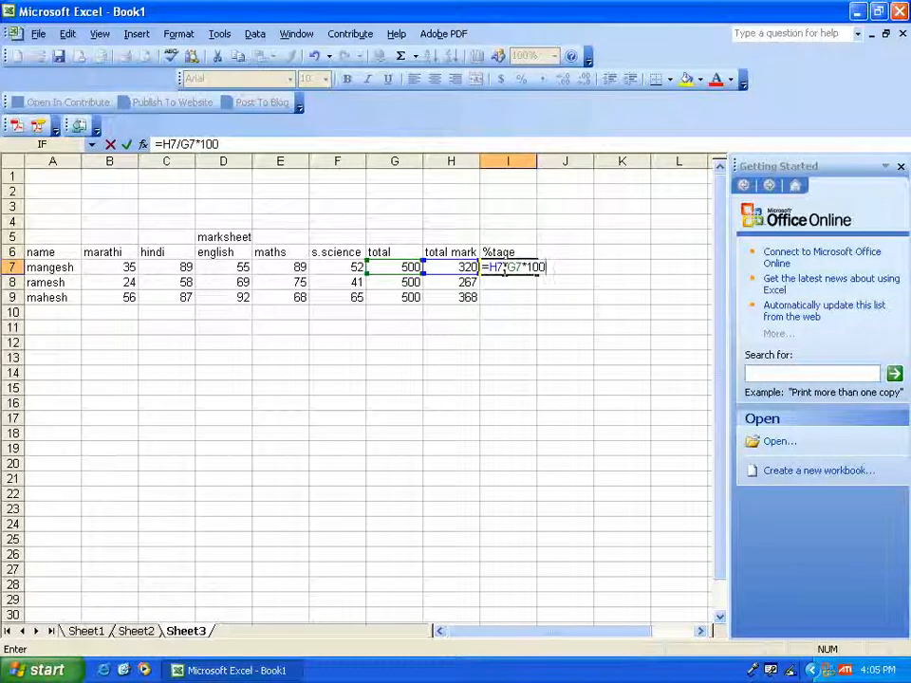
{"action": "key", "text": "Return"}
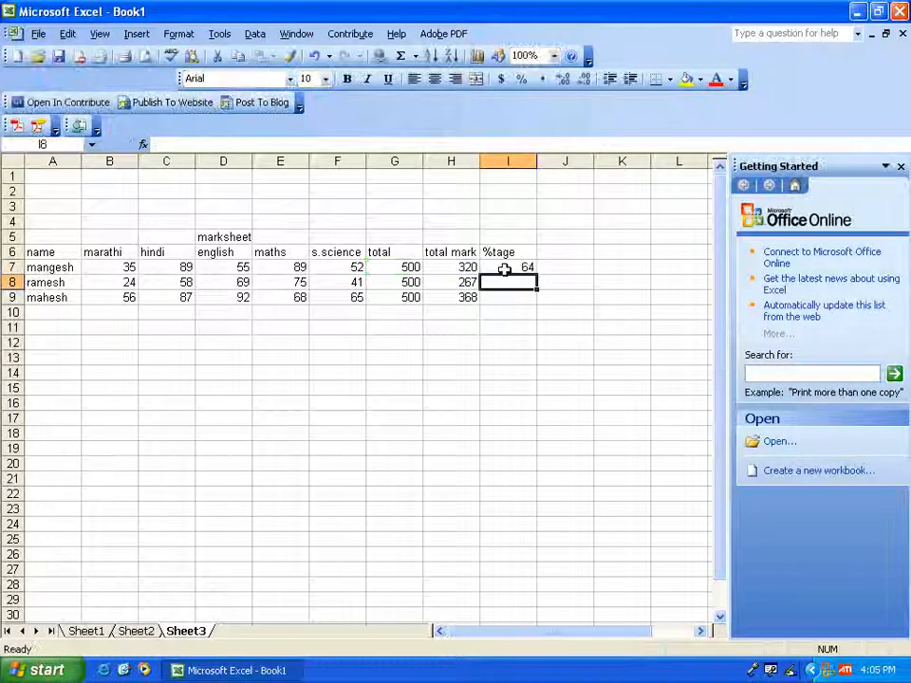
- Fill the percentage formula from I7 down to I9 and display those cells with two decimal places
{"action": "left_click", "coordinate": [507, 270]}
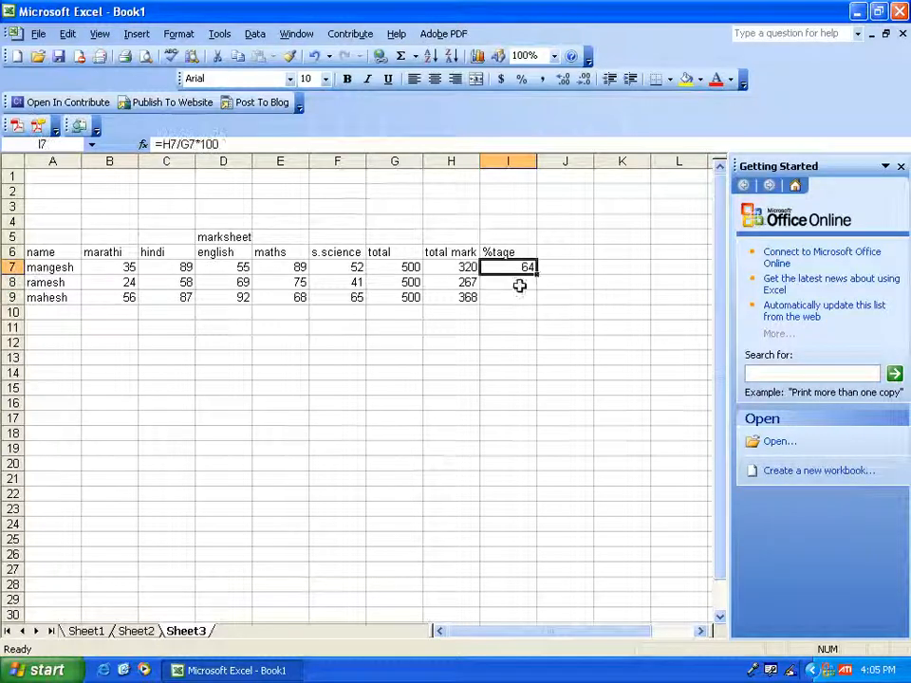
{"action": "left_click_drag", "start_coordinate": [536, 275], "coordinate": [535, 301]}
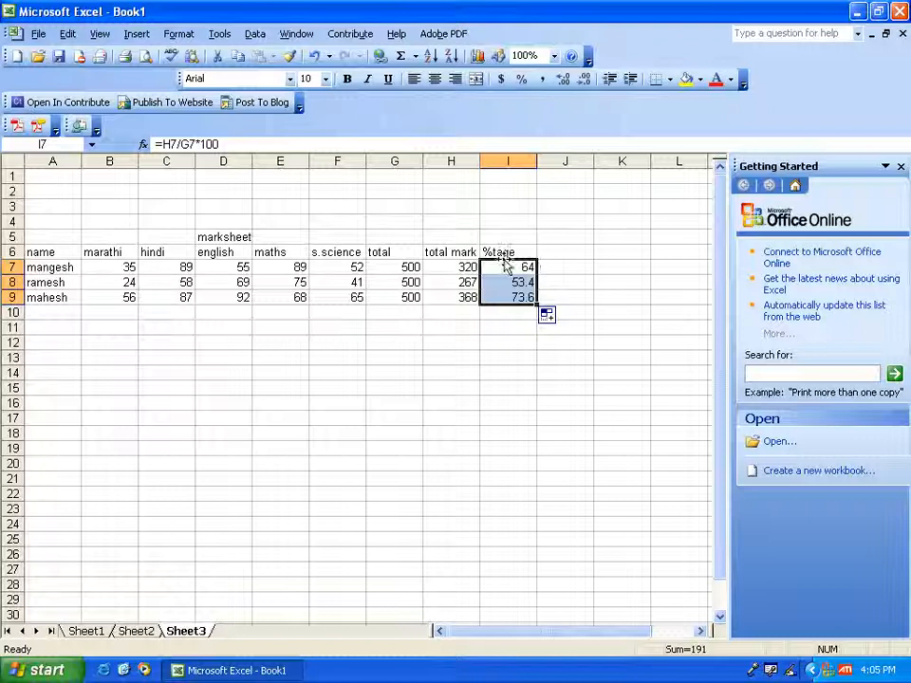
{"action": "left_click", "coordinate": [563, 79]}
{"action": "left_click", "coordinate": [562, 79]}
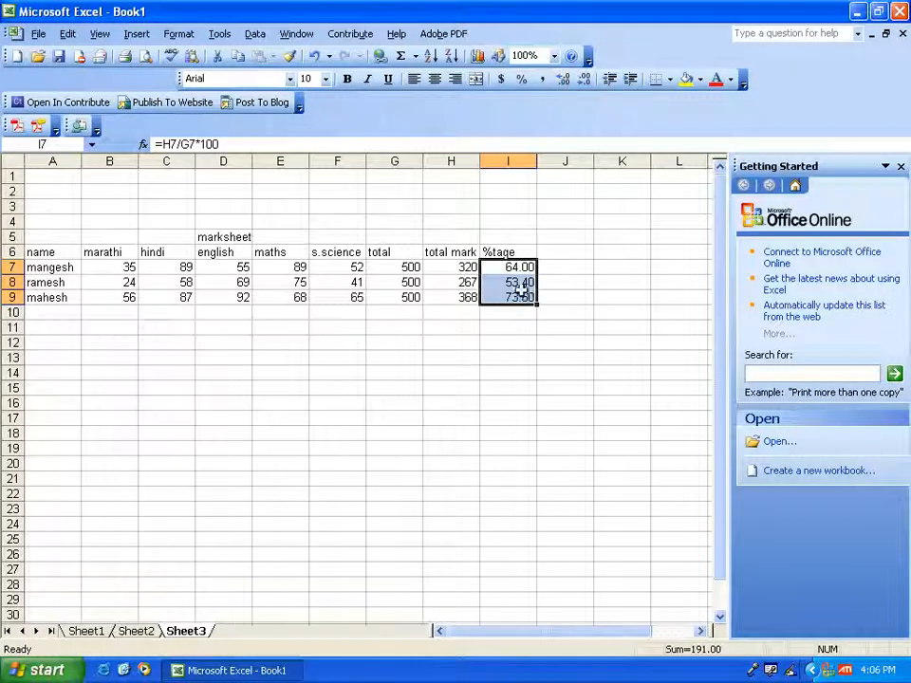
- Enter the heading grade in cell J6
{"action": "left_click", "coordinate": [553, 272]}
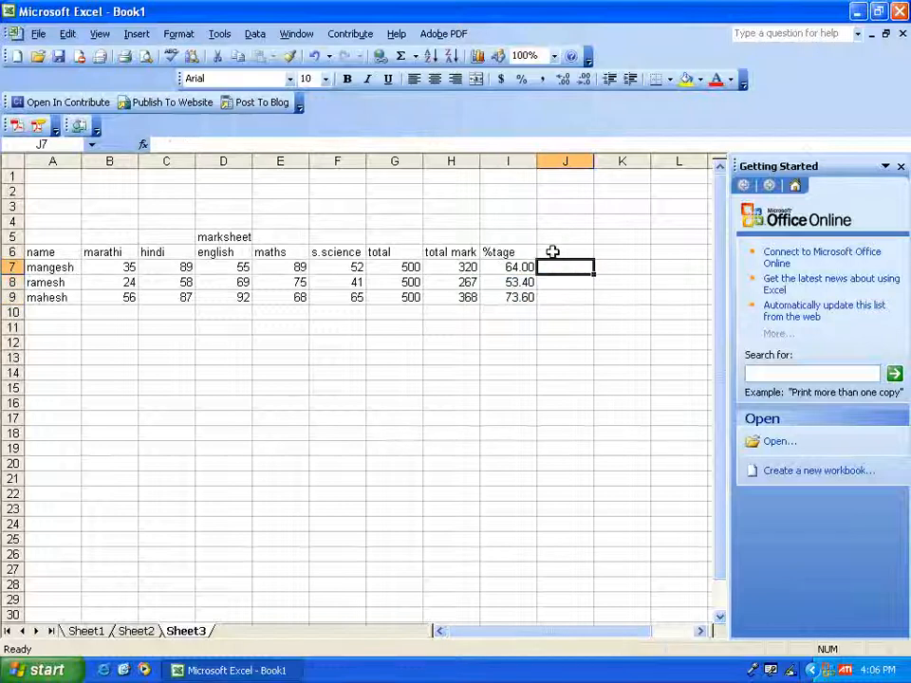
{"action": "left_click", "coordinate": [553, 251]}
{"action": "left_click", "coordinate": [554, 269]}
{"action": "left_click", "coordinate": [554, 253]}
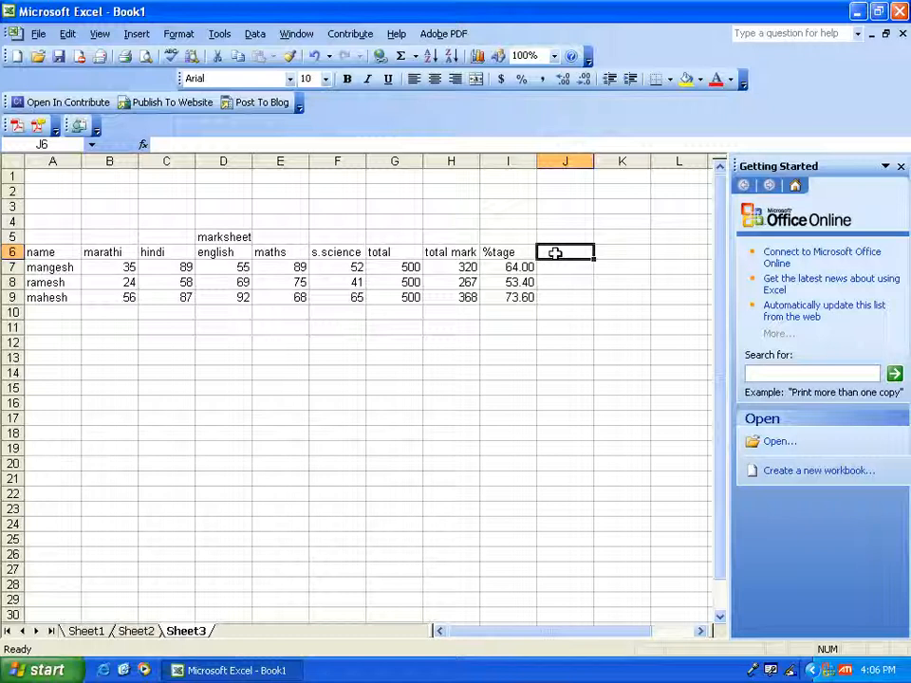
{"action": "type", "text": "gra"}
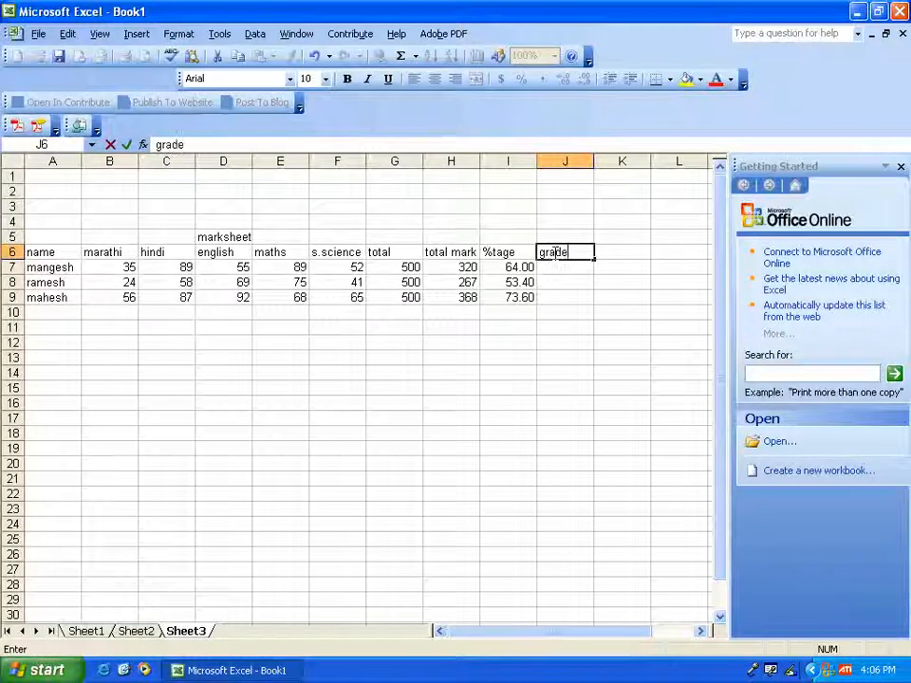
{"action": "type", "text": "de"}
{"action": "key", "text": "Return"}
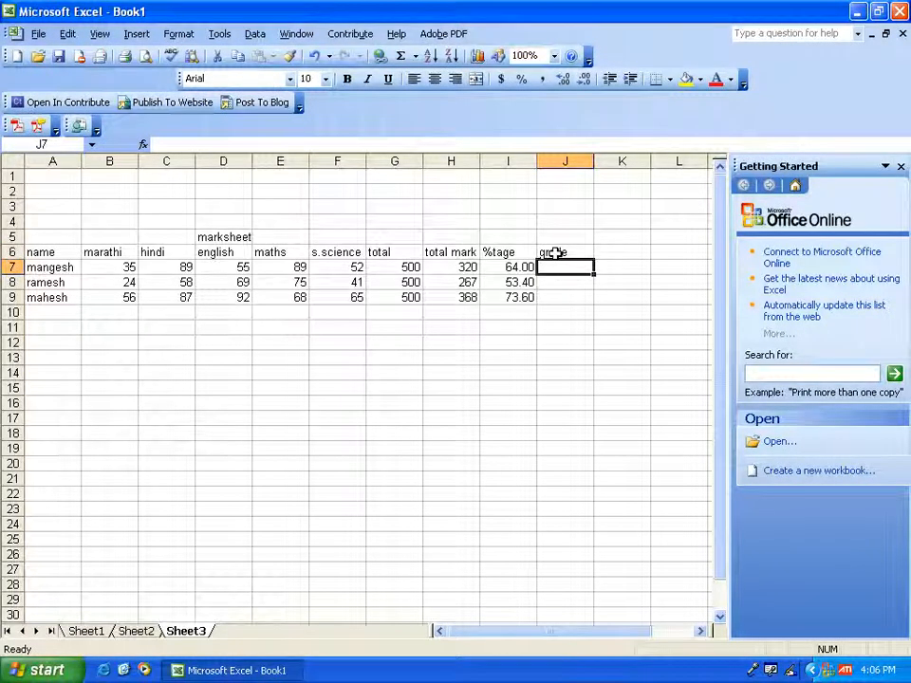
- Insert an IF function in cell J7 with the logical test I7>75
{"action": "left_click", "coordinate": [142, 145]}
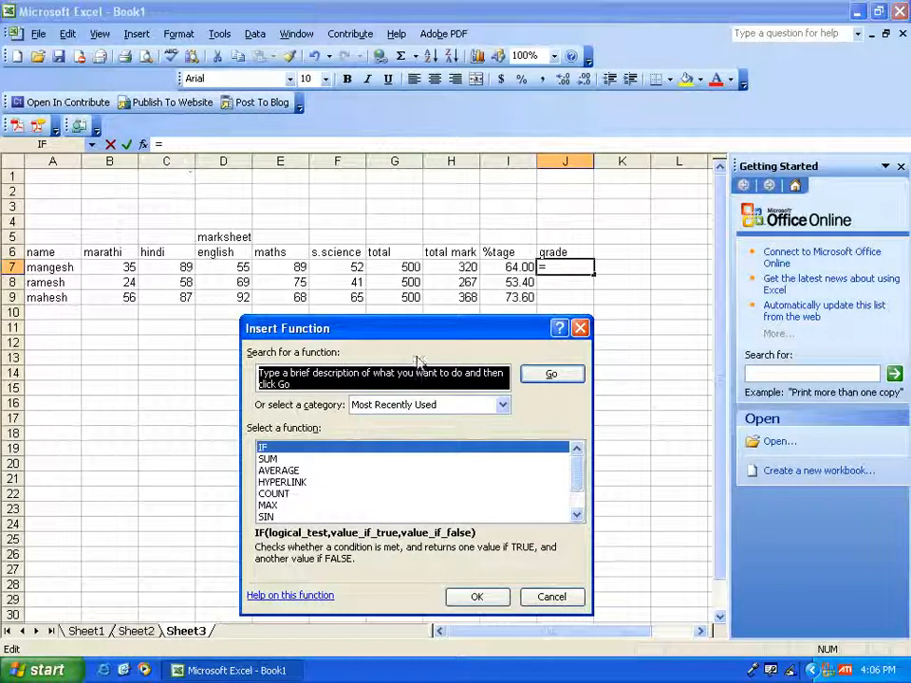
{"action": "left_click_drag", "start_coordinate": [415, 327], "coordinate": [367, 249]}
{"action": "left_click", "coordinate": [258, 355]}
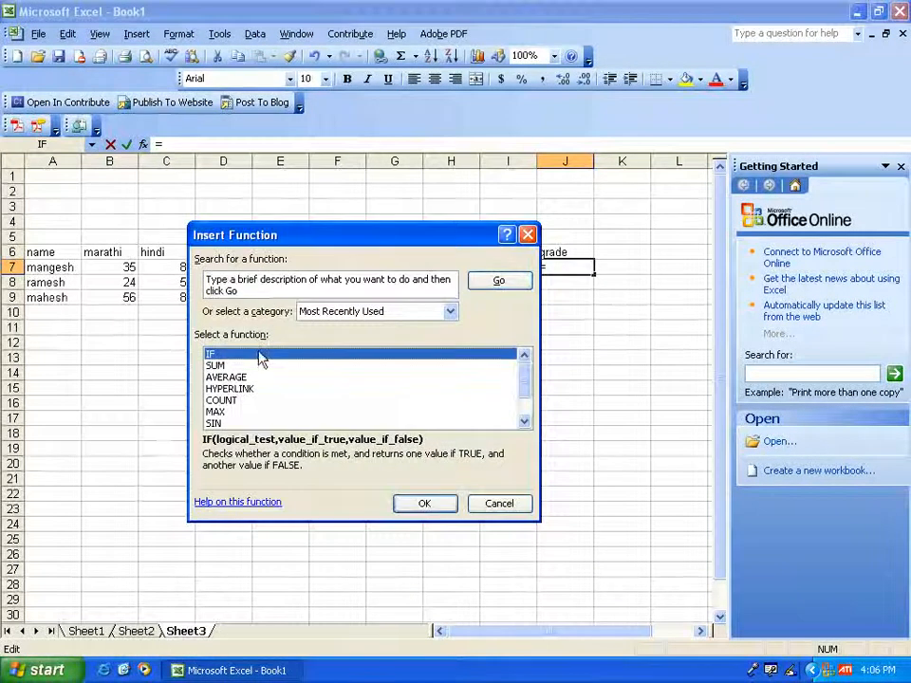
{"action": "left_click", "coordinate": [420, 506]}
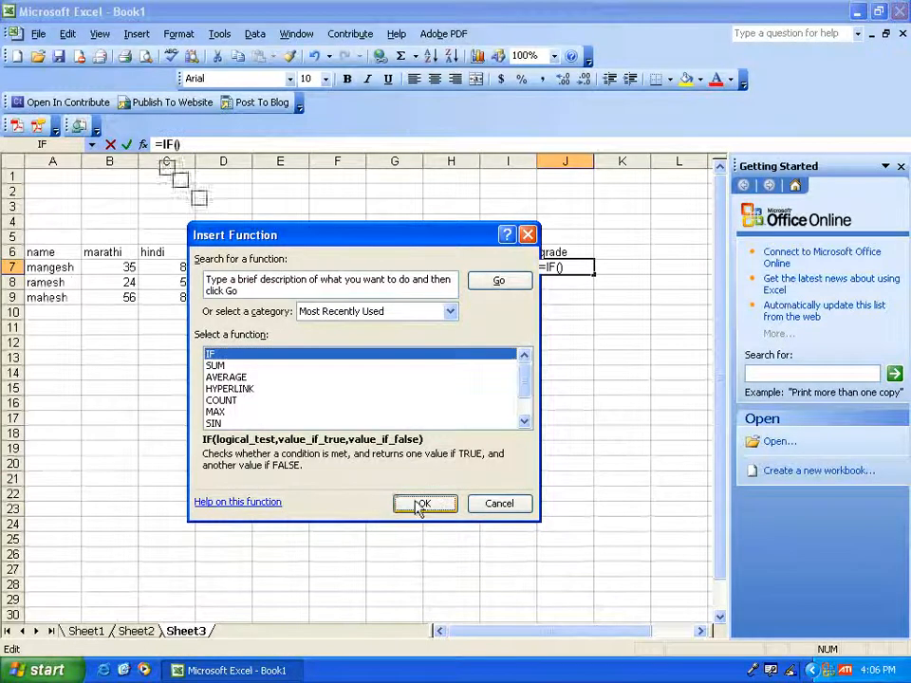
{"action": "left_click_drag", "start_coordinate": [410, 242], "coordinate": [413, 369]}
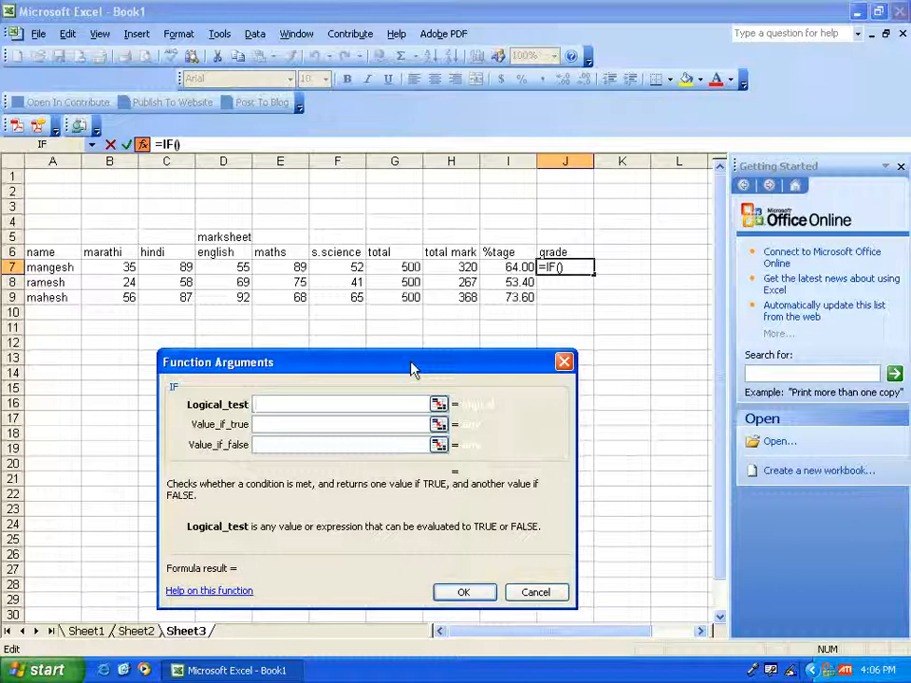
{"action": "left_click", "coordinate": [509, 267]}
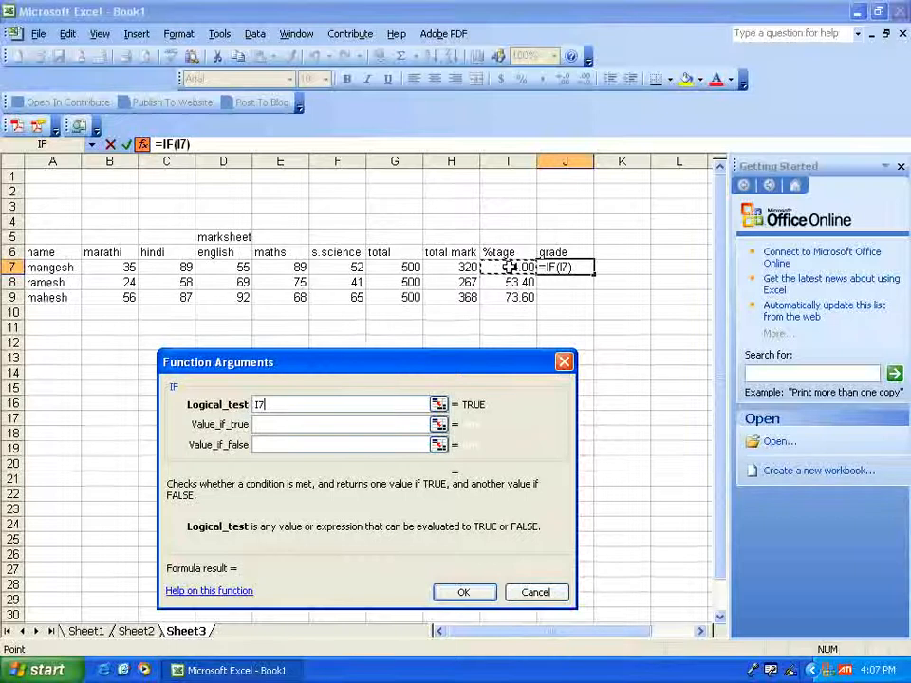
{"action": "type", "text": ">"}
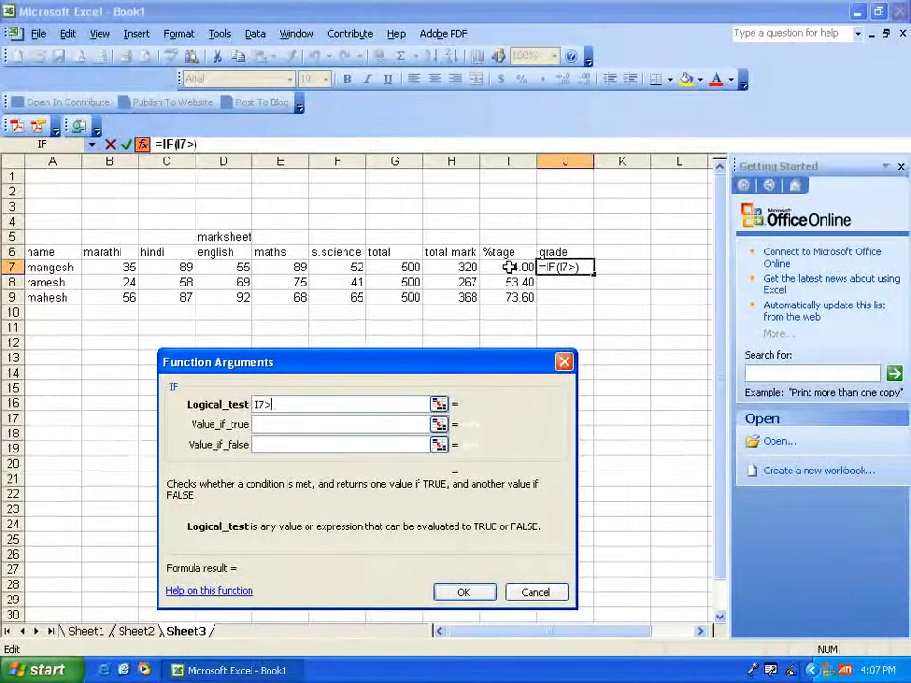
{"action": "type", "text": "75"}
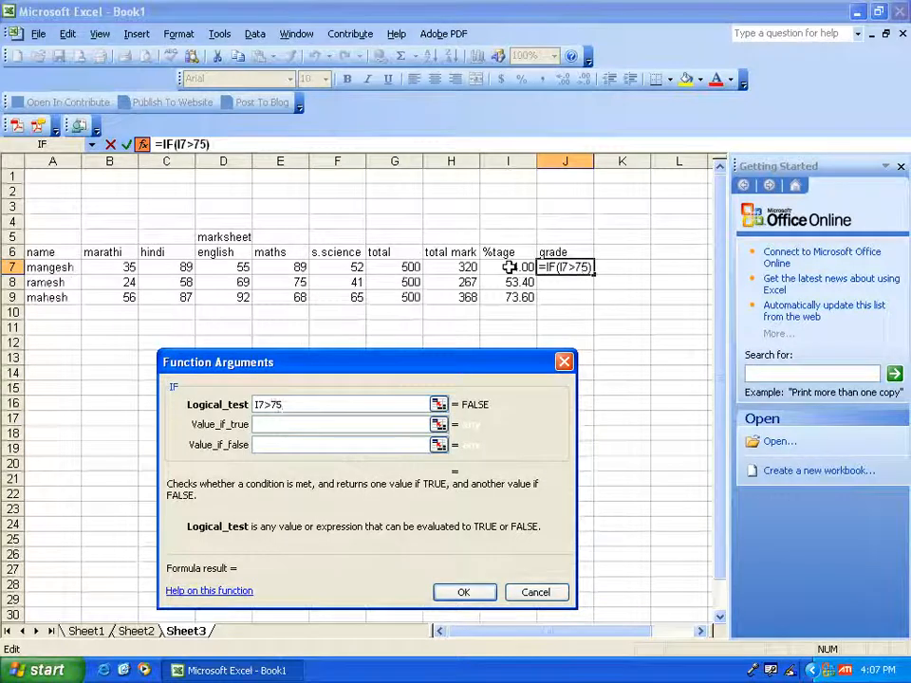
- Set the IF function's true result to dist and its false result to a grade, and enter the formula in J7
{"action": "left_click", "coordinate": [358, 424]}
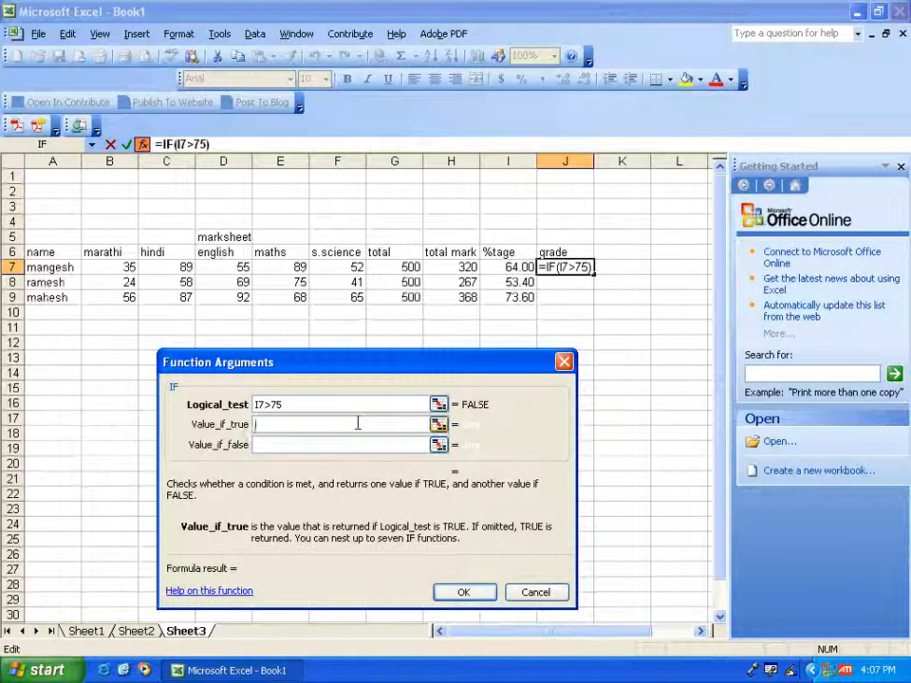
{"action": "type", "text": "d"}
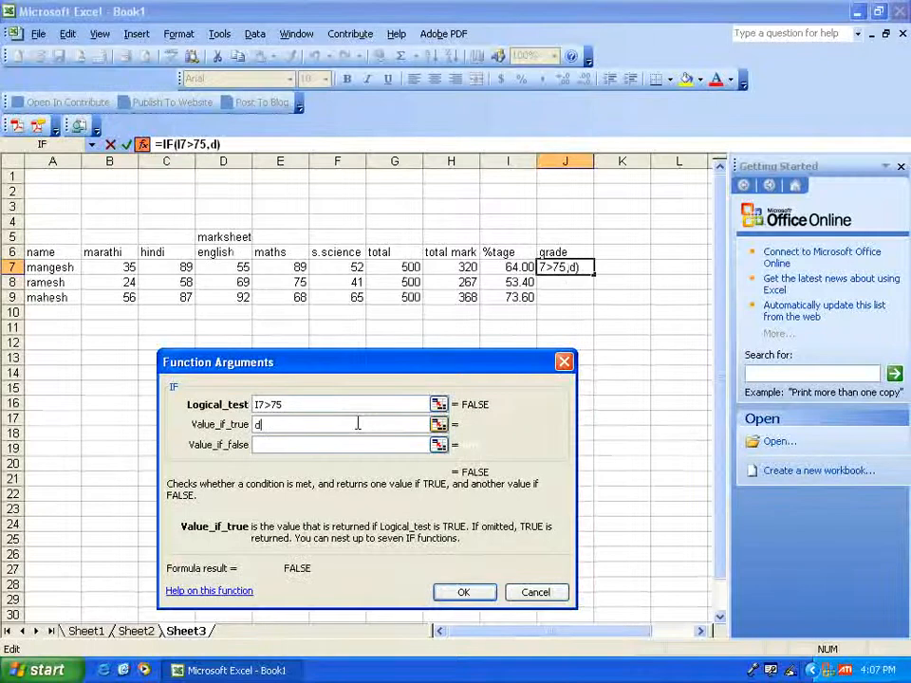
{"action": "type", "text": "ist"}
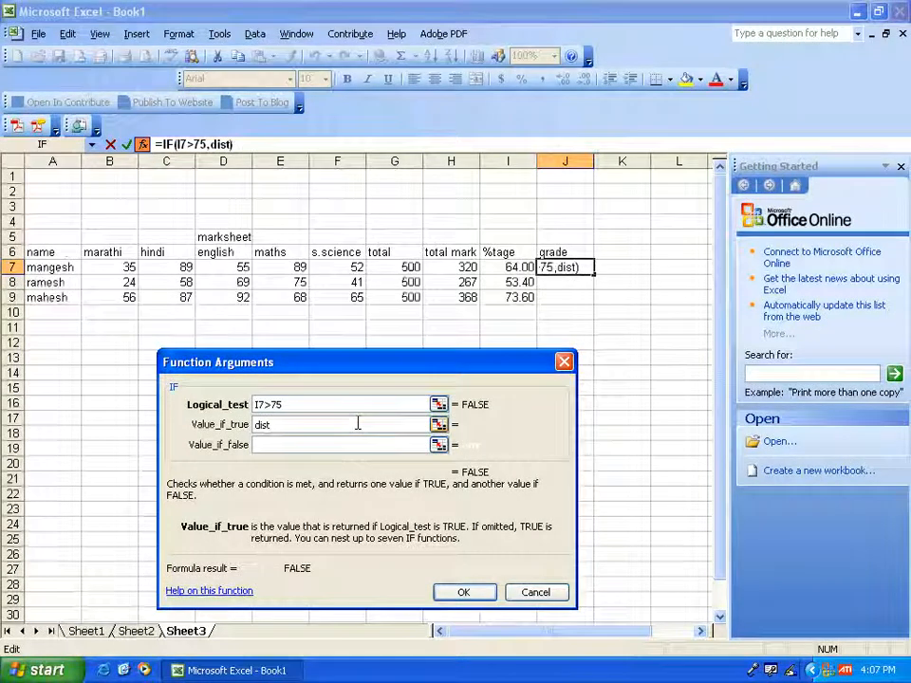
{"action": "key", "text": "Tab"}
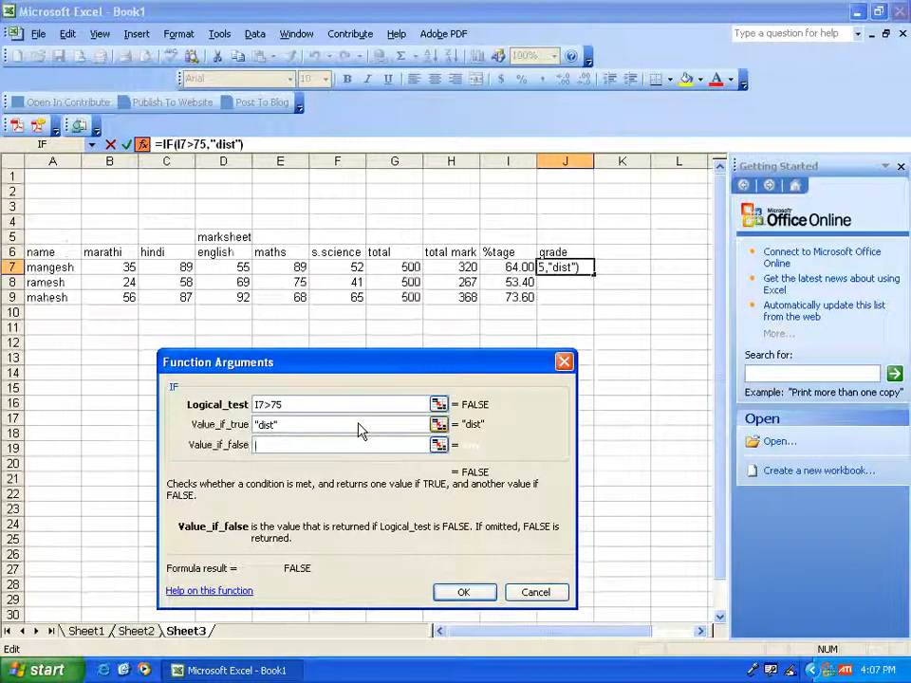
{"action": "type", "text": "a "}
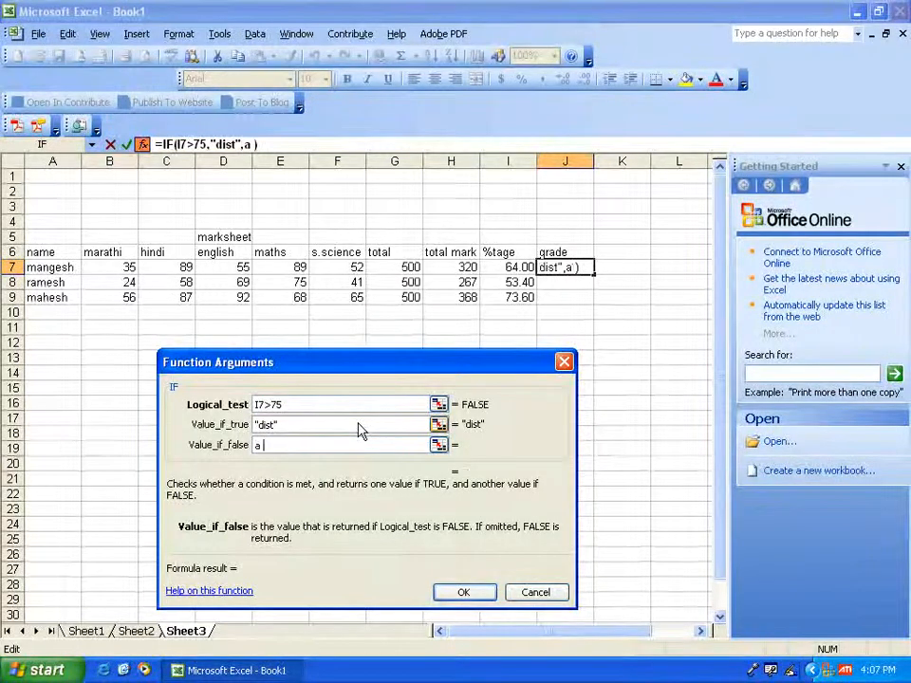
{"action": "type", "text": "grade"}
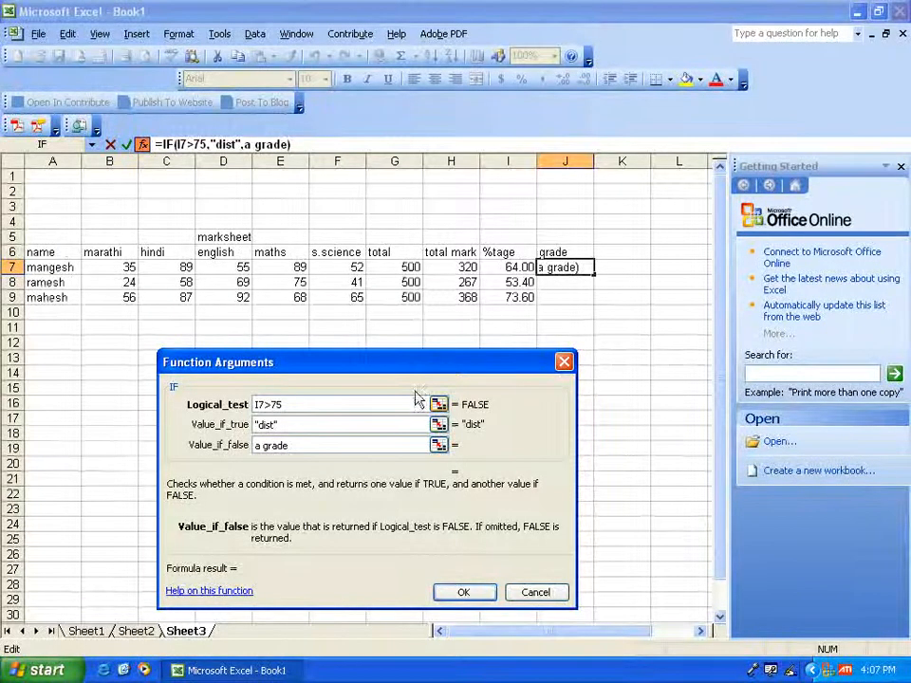
{"action": "left_click", "coordinate": [463, 592]}
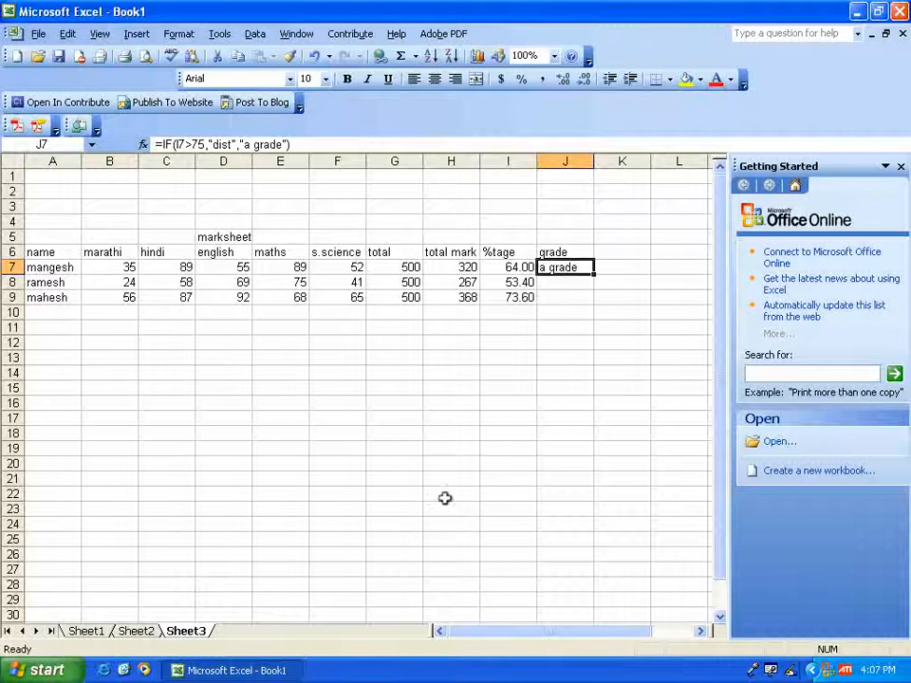
- Replace the "a grade" false result in J7's formula with a nested IF function testing I7>60
{"action": "left_click", "coordinate": [278, 144]}
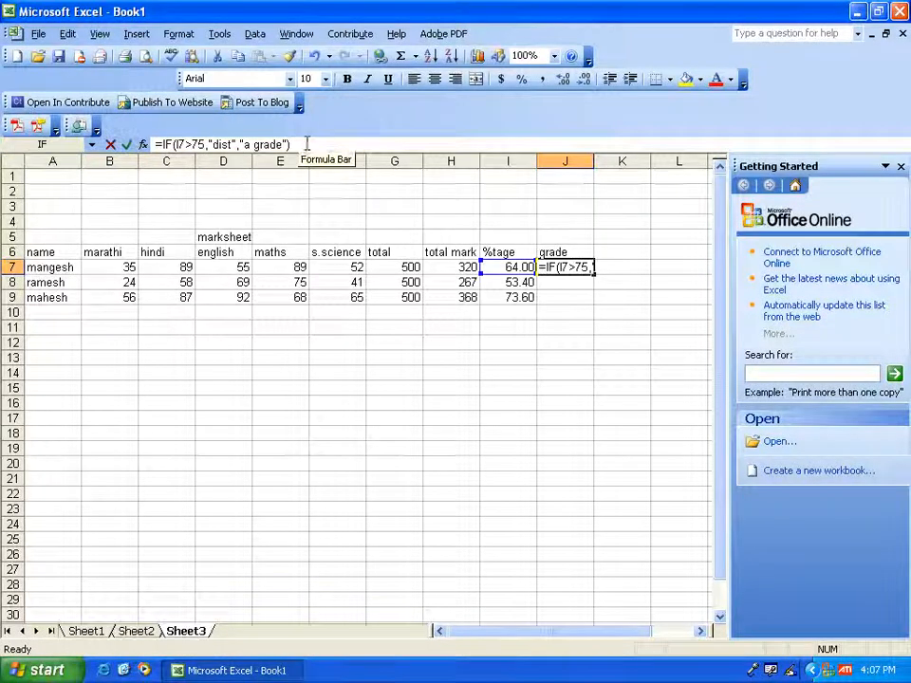
{"action": "double_click", "coordinate": [244, 145]}
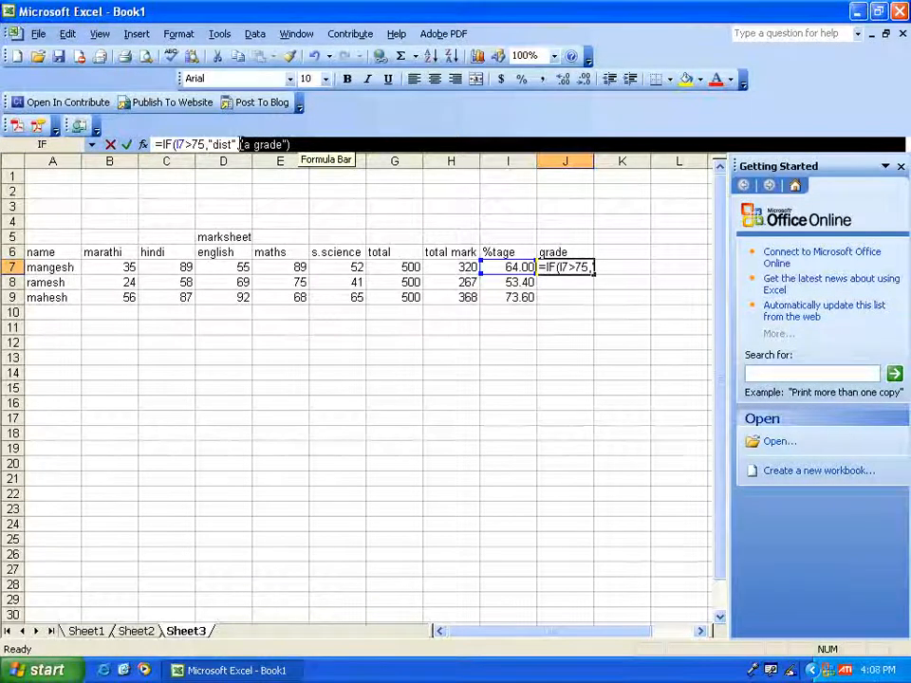
{"action": "left_click_drag", "start_coordinate": [240, 144], "coordinate": [241, 144]}
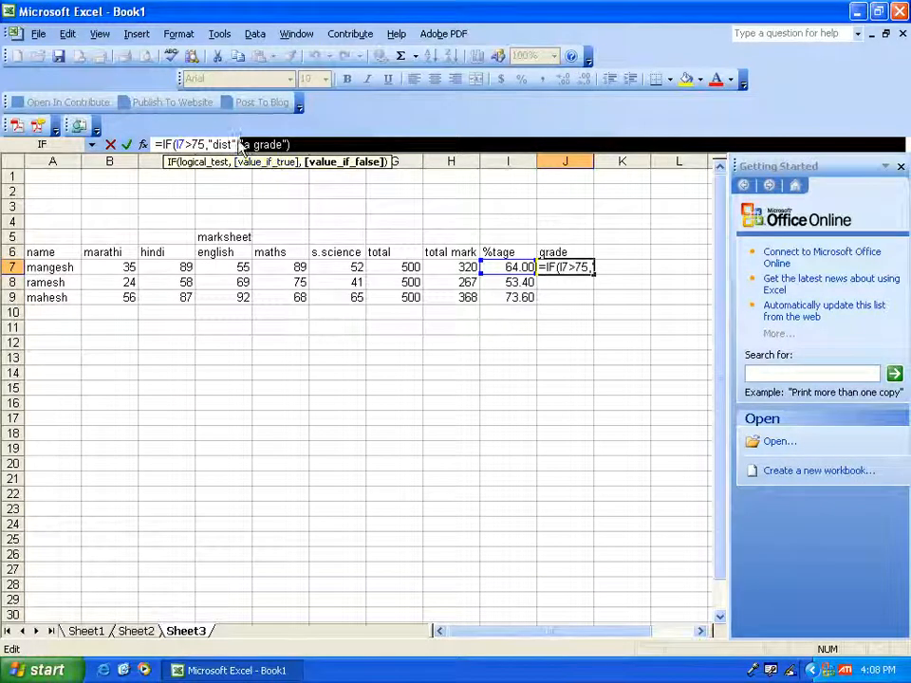
{"action": "left_click", "coordinate": [45, 147]}
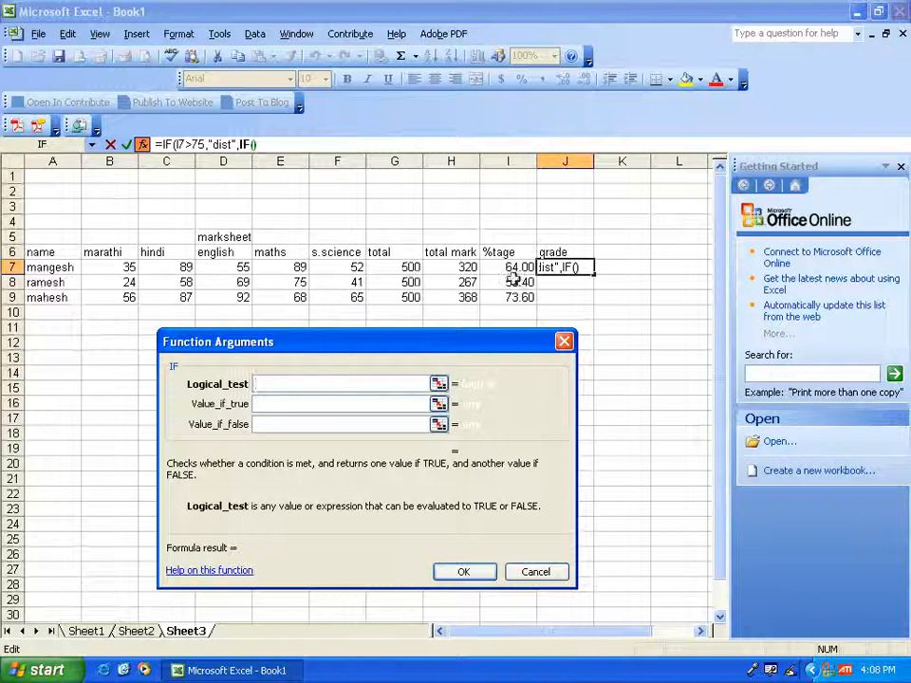
{"action": "left_click", "coordinate": [508, 267]}
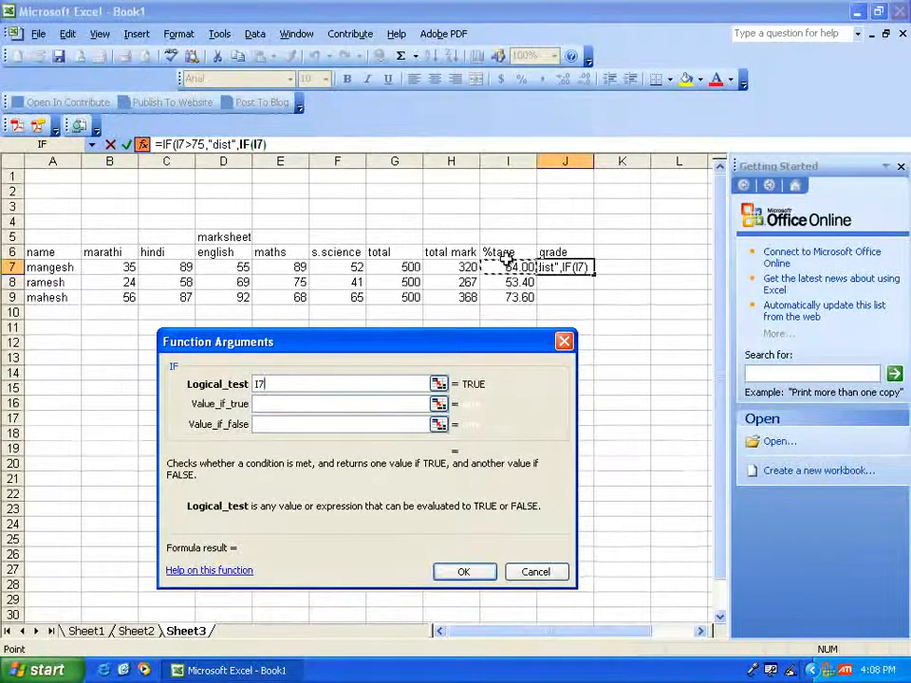
{"action": "type", "text": ">"}
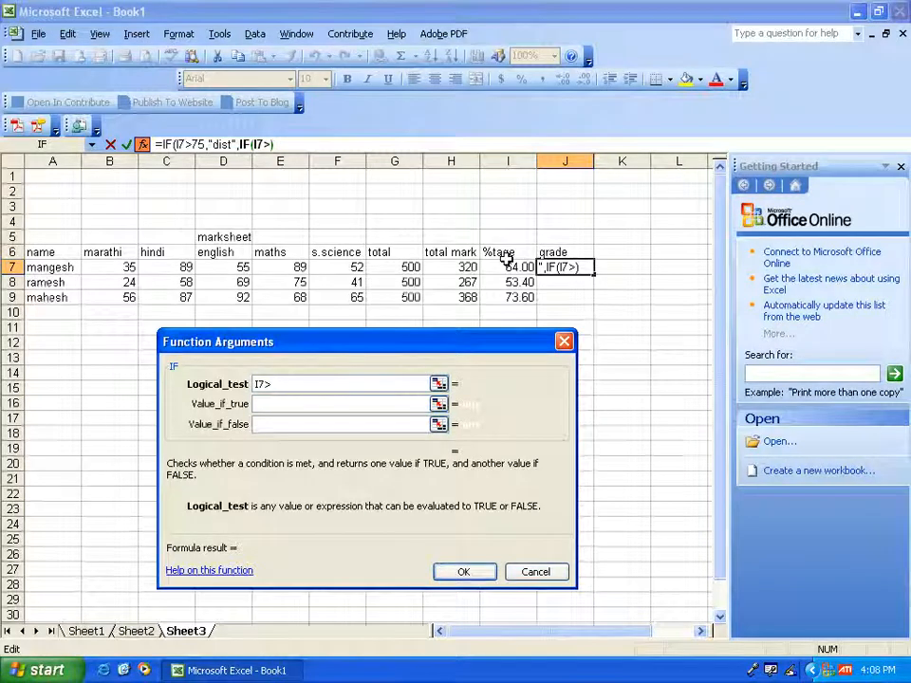
{"action": "type", "text": "60"}
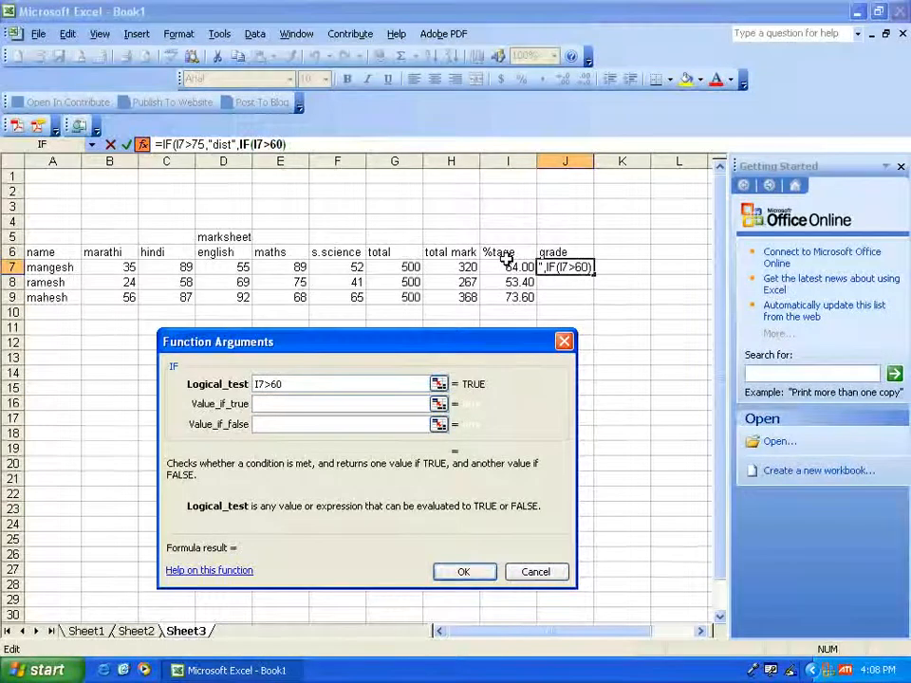
- Set the nested IF's results to a grade if true and b grade if false, and accept the formula with its proposed closing-parenthesis correction
{"action": "left_click", "coordinate": [285, 403]}
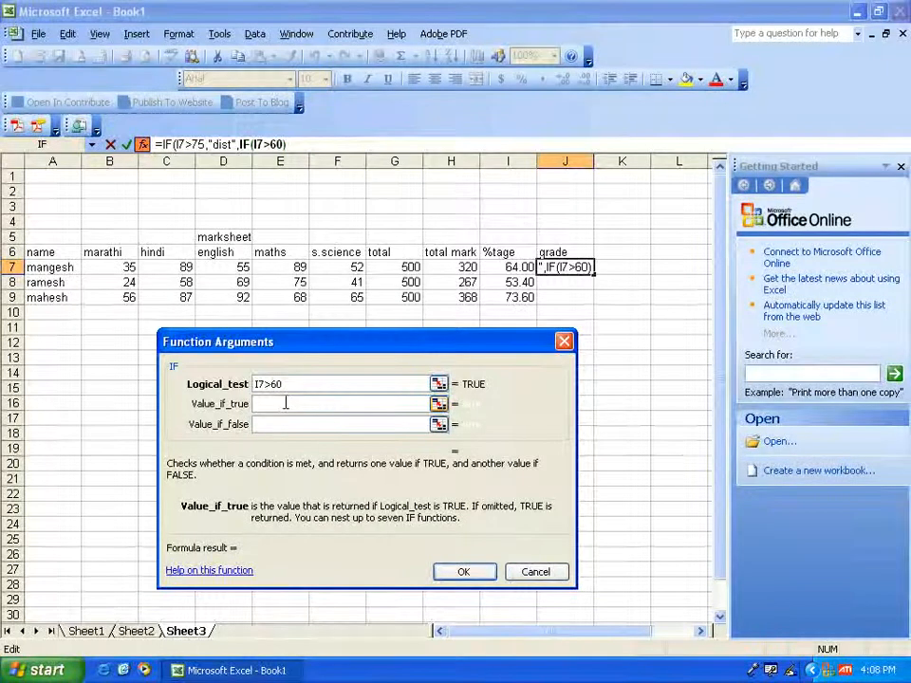
{"action": "type", "text": "a grad"}
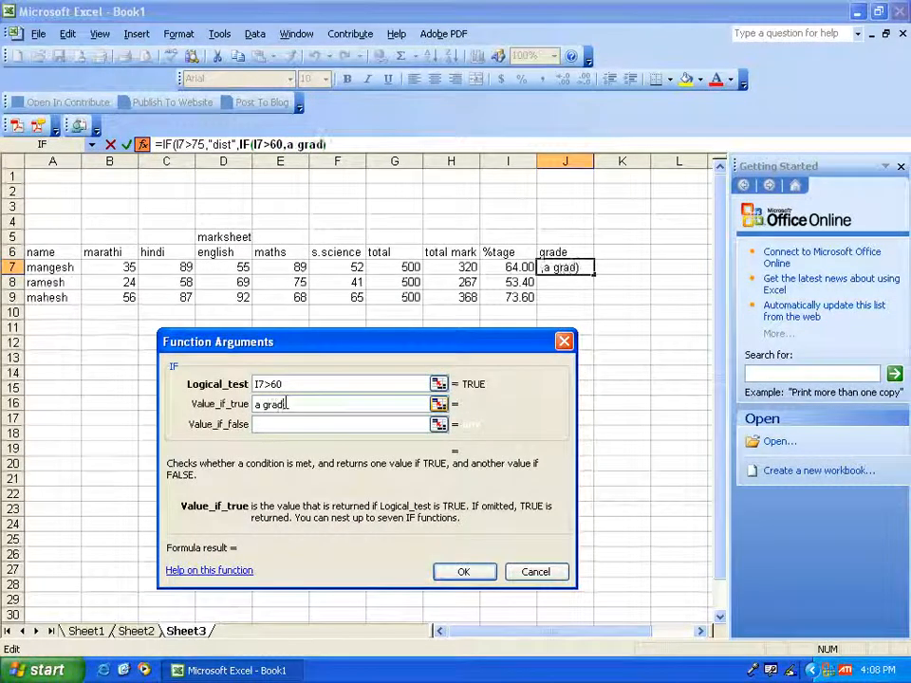
{"action": "type", "text": "e"}
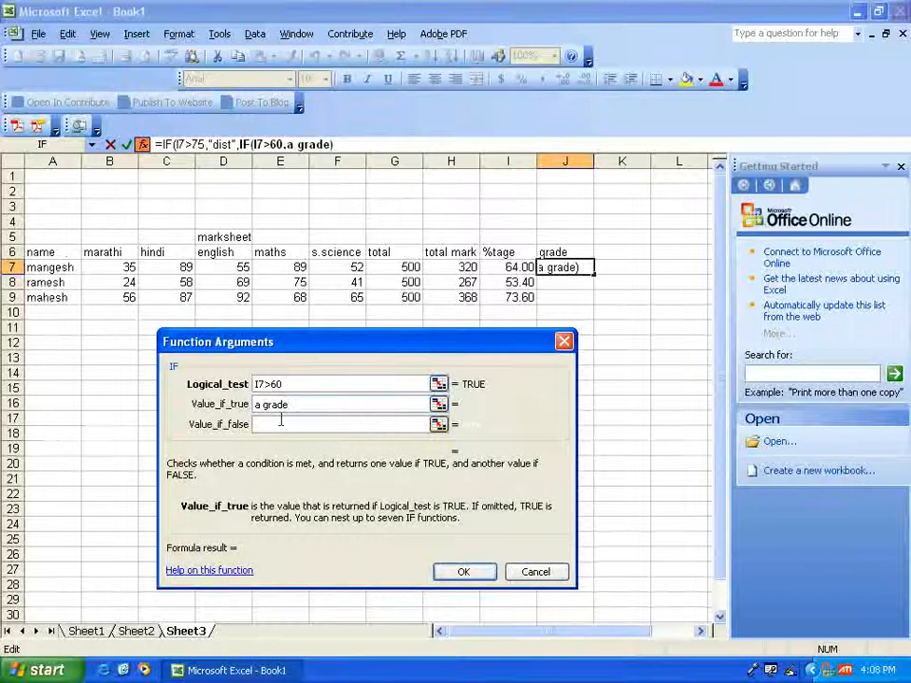
{"action": "left_click", "coordinate": [281, 423]}
{"action": "type", "text": "b"}
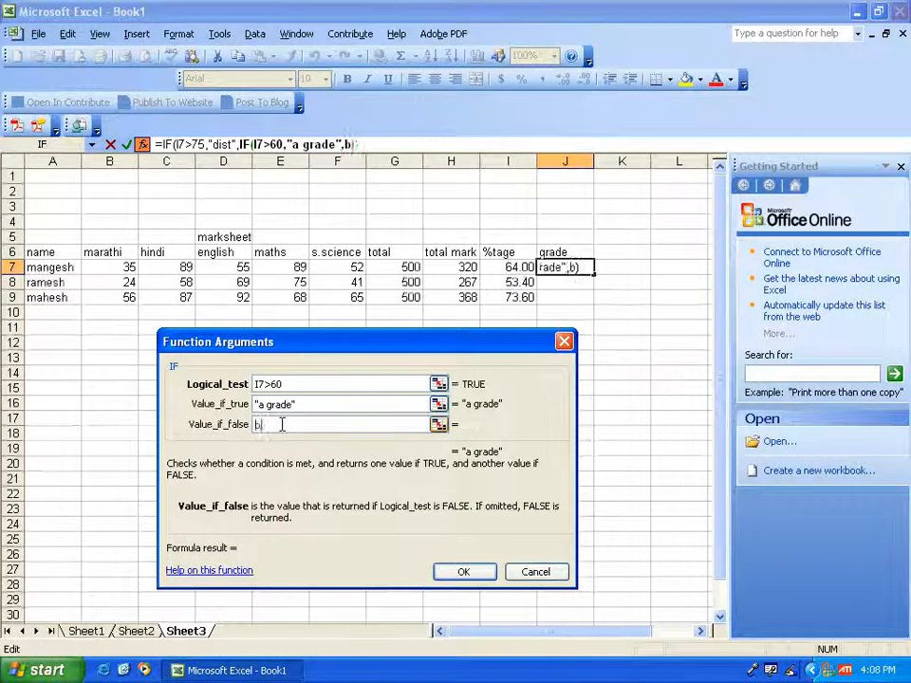
{"action": "type", "text": " grade"}
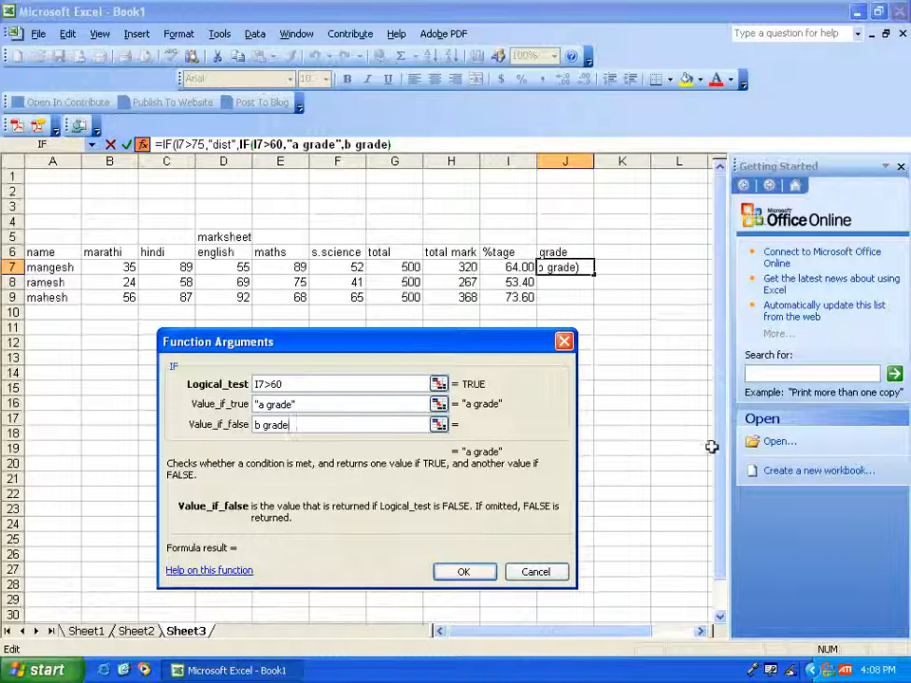
{"action": "left_click", "coordinate": [464, 572]}
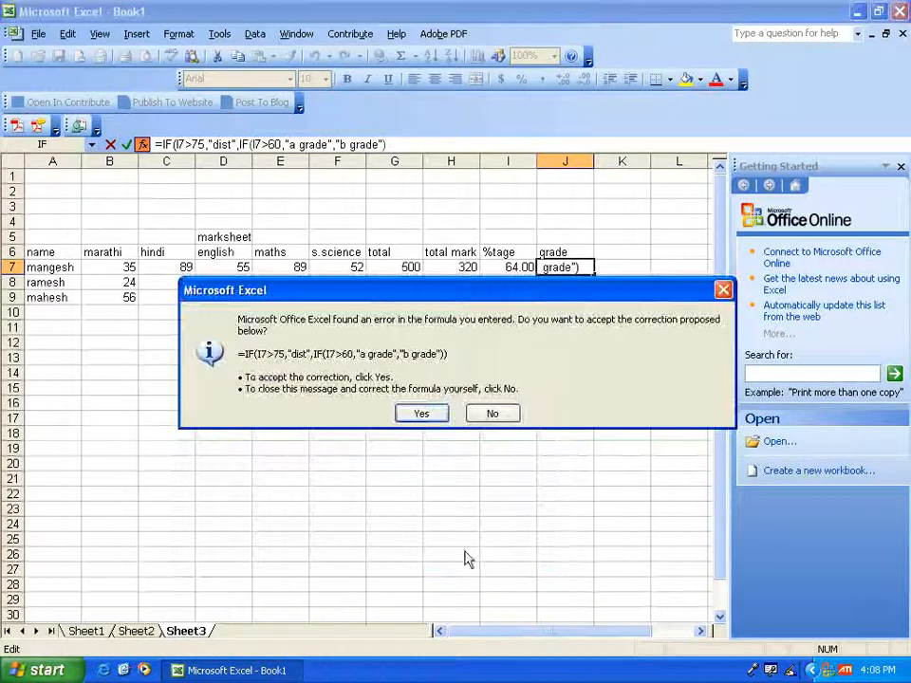
{"action": "left_click", "coordinate": [421, 415]}
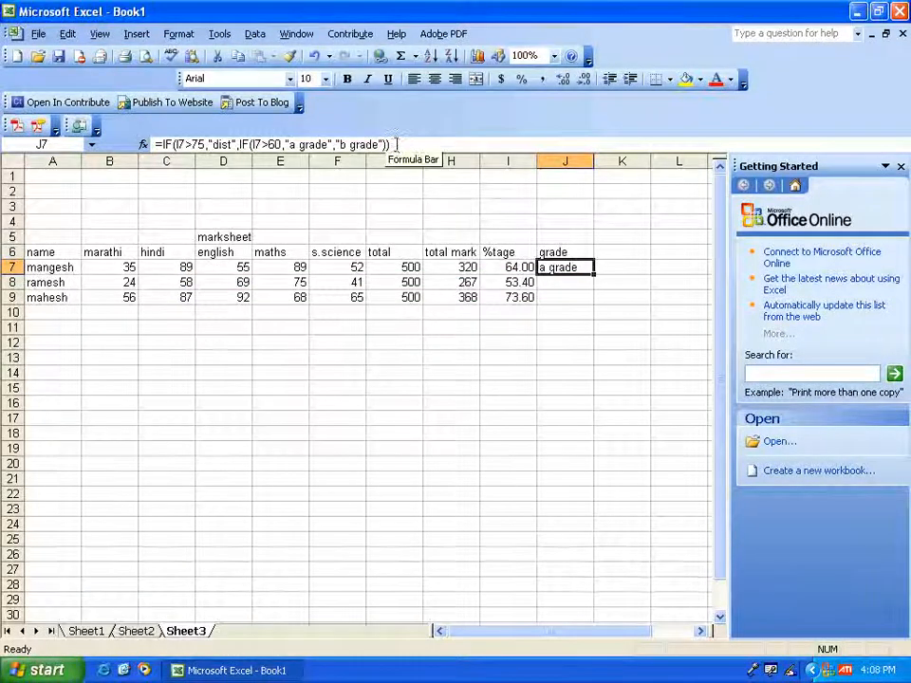
- Replace the "b grade" false result in J7's formula with a third nested IF function testing I7>45
{"action": "left_click_drag", "start_coordinate": [397, 145], "coordinate": [335, 144]}
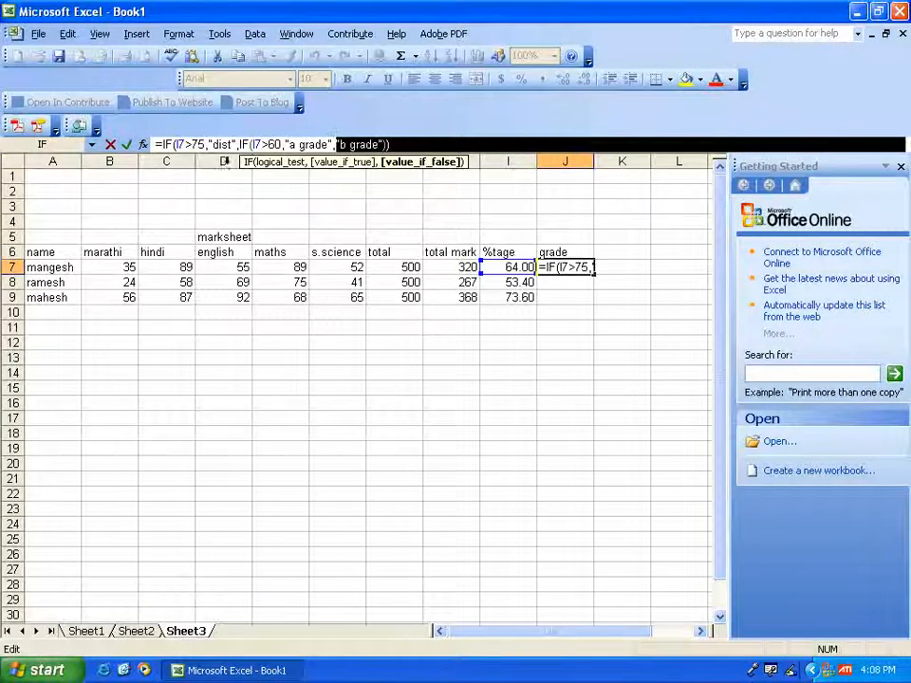
{"action": "left_click", "coordinate": [55, 149]}
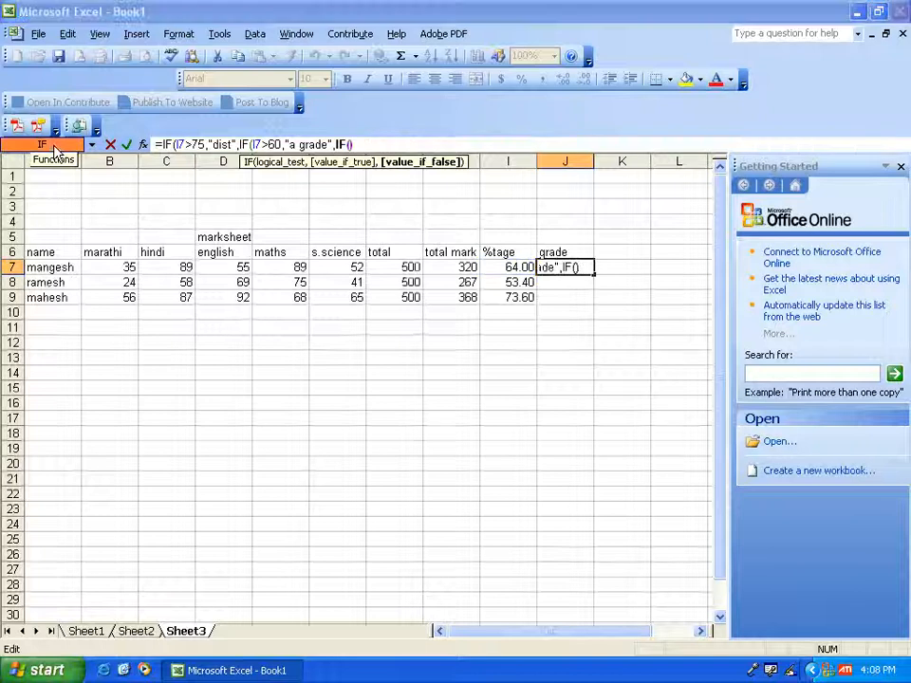
{"action": "left_click", "coordinate": [508, 268]}
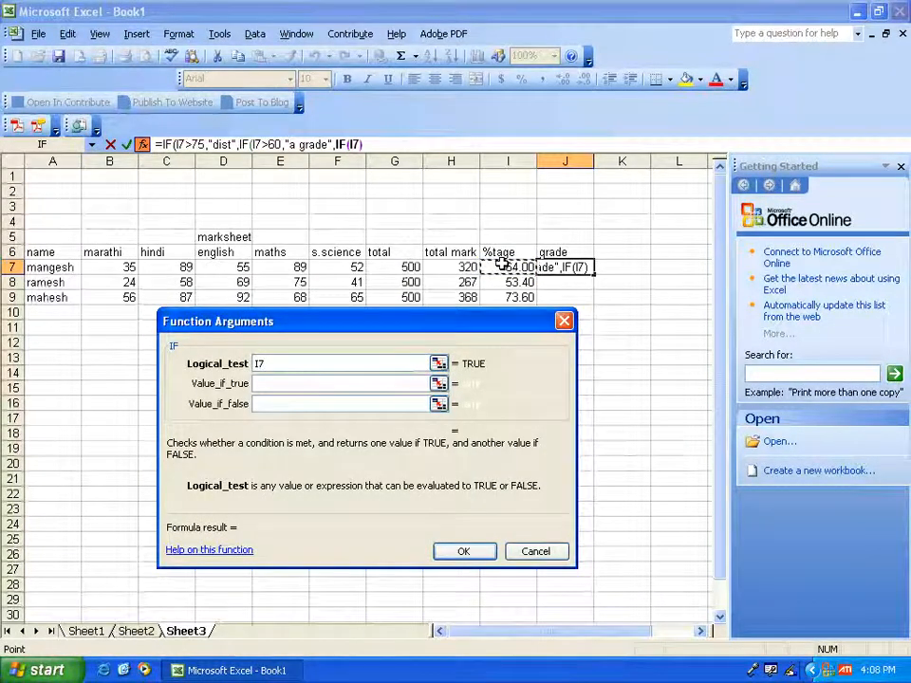
{"action": "type", "text": ">4"}
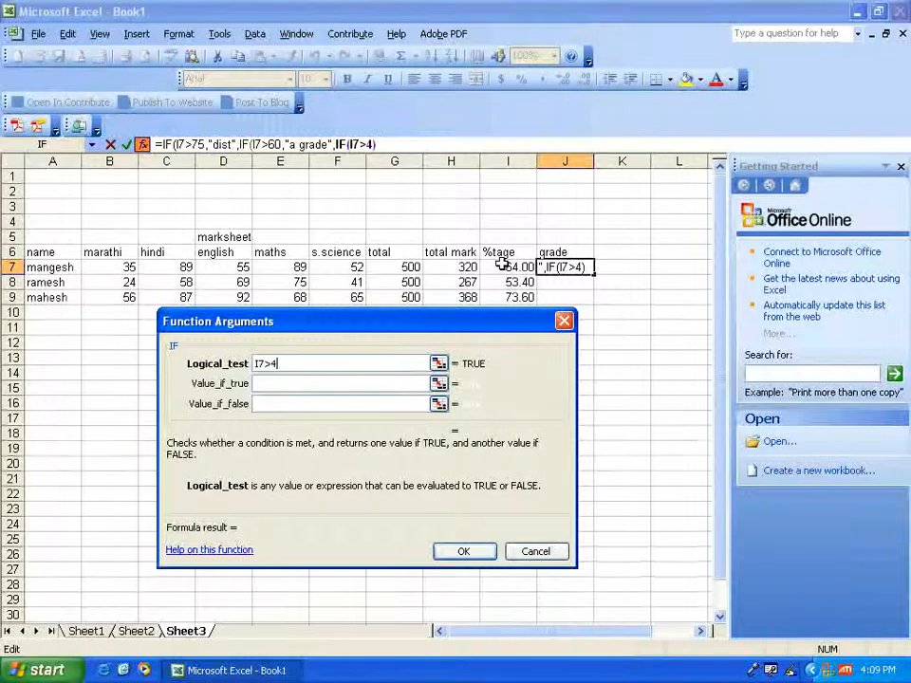
{"action": "type", "text": "5"}
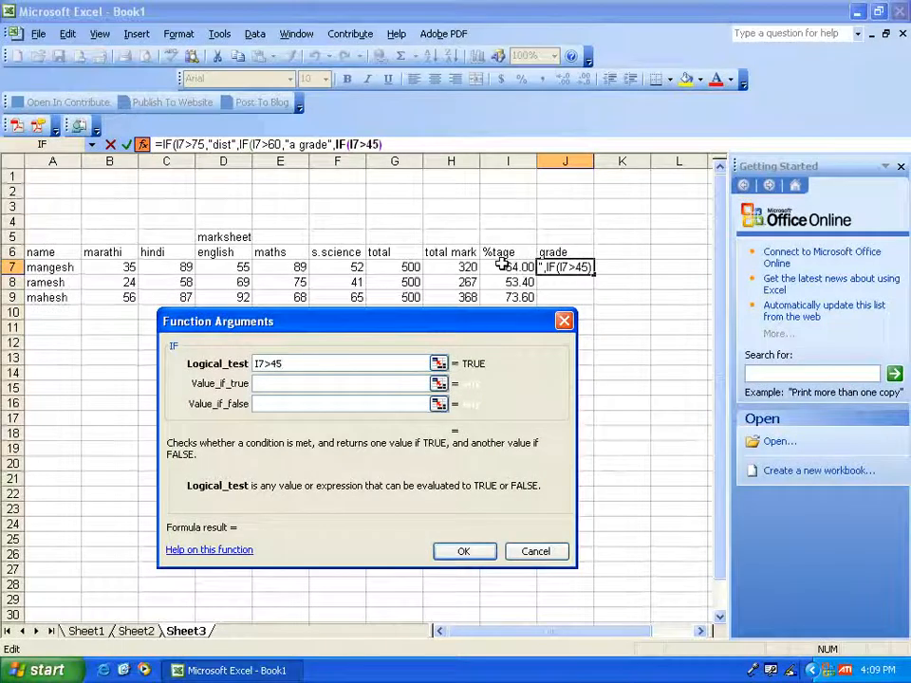
- Set the third nested IF's results to b grade if true and c grade if false, and accept the formula with its proposed correction
{"action": "left_click", "coordinate": [342, 384]}
{"action": "type", "text": "b "}
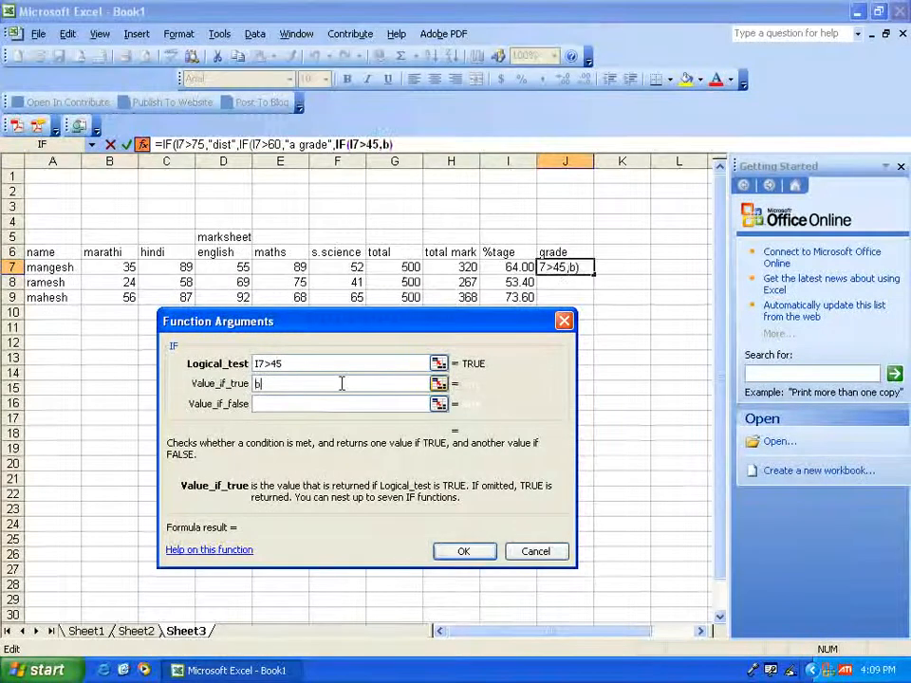
{"action": "type", "text": "grade"}
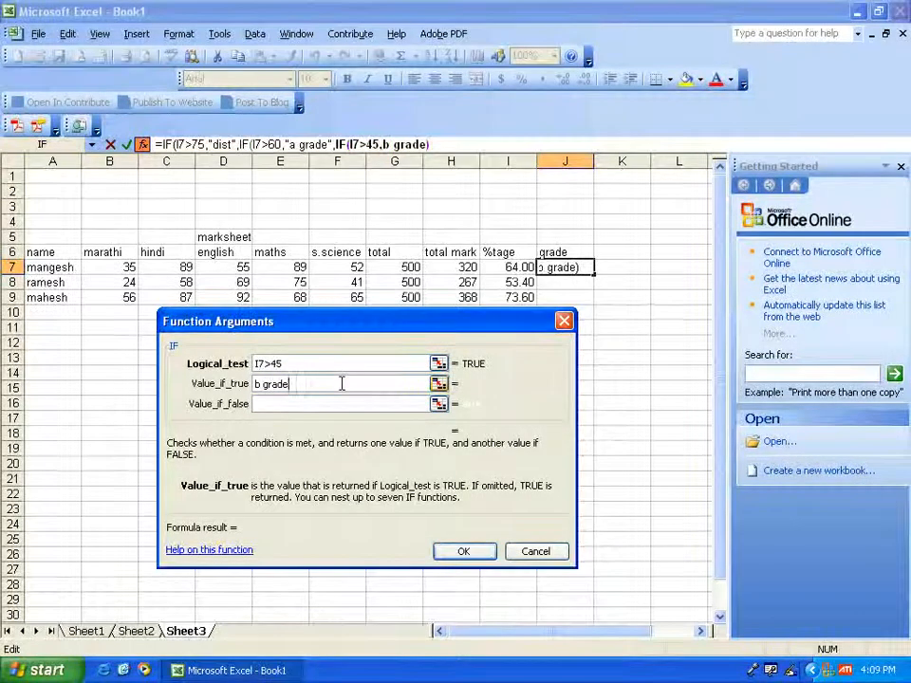
{"action": "key", "text": "Tab"}
{"action": "type", "text": "c"}
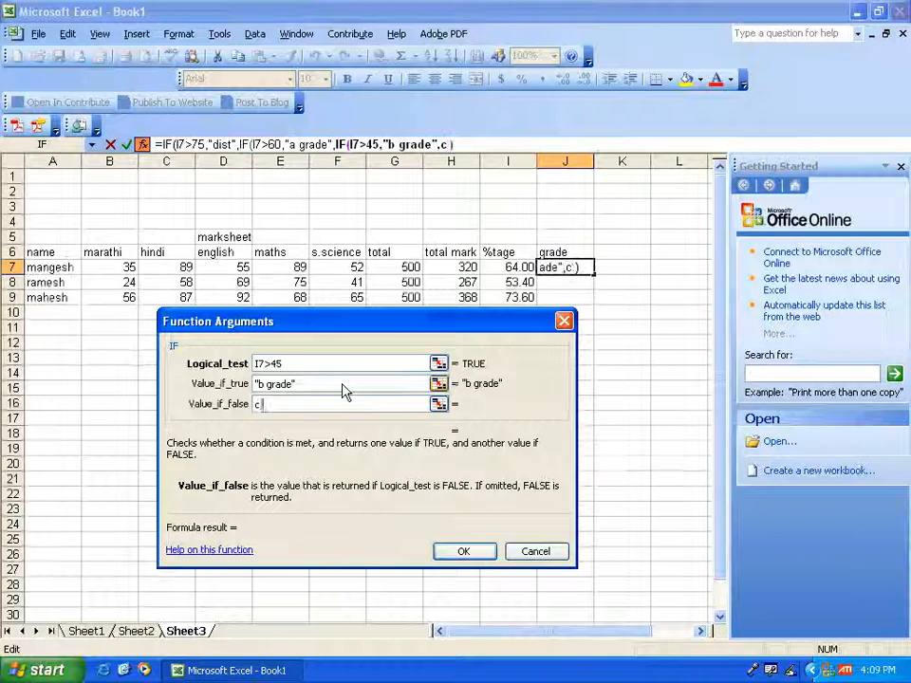
{"action": "type", "text": " grade"}
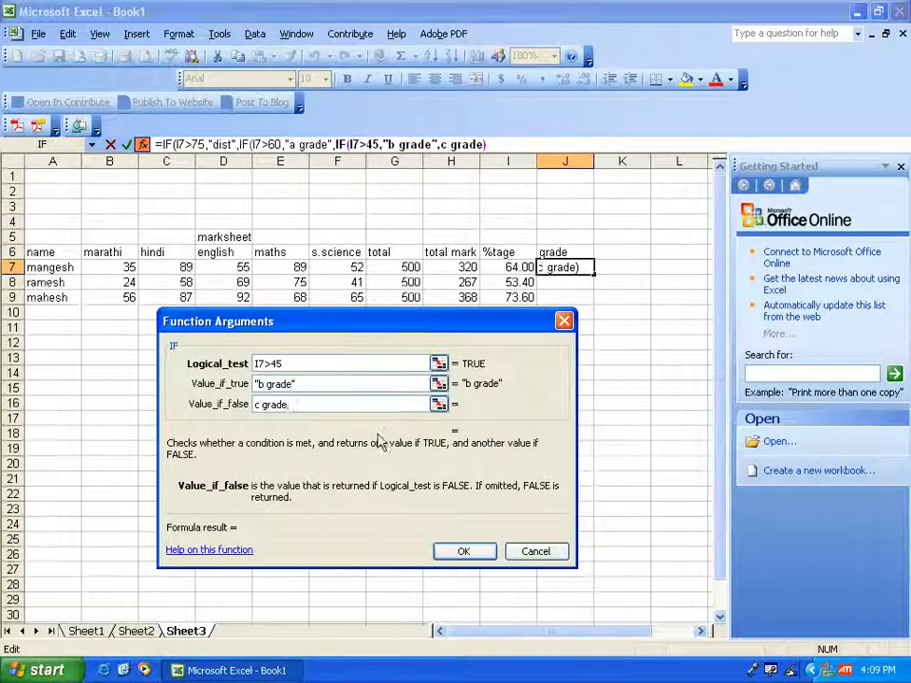
{"action": "left_click", "coordinate": [460, 553]}
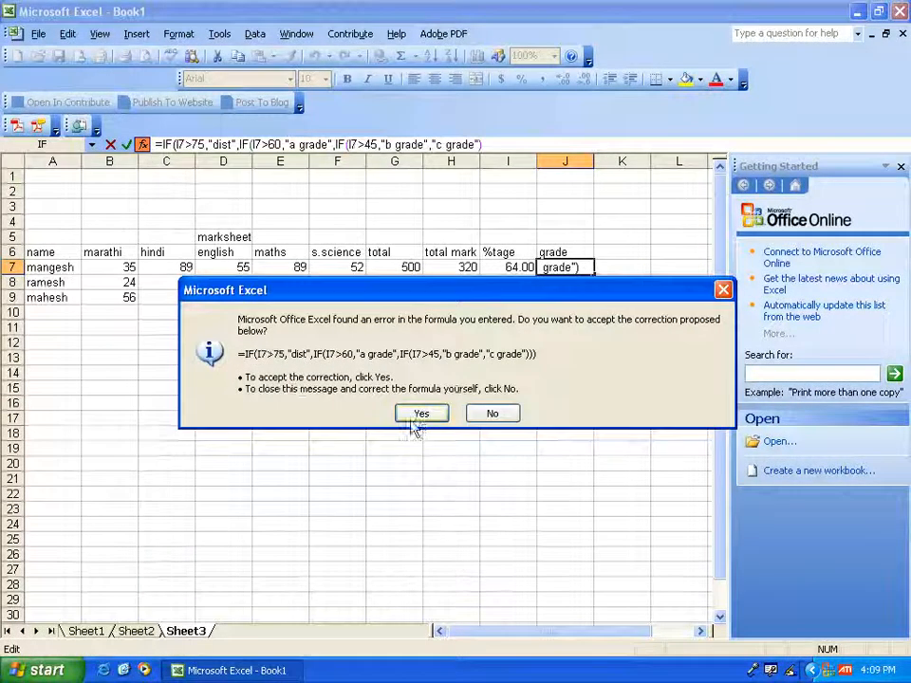
{"action": "left_click", "coordinate": [419, 415]}
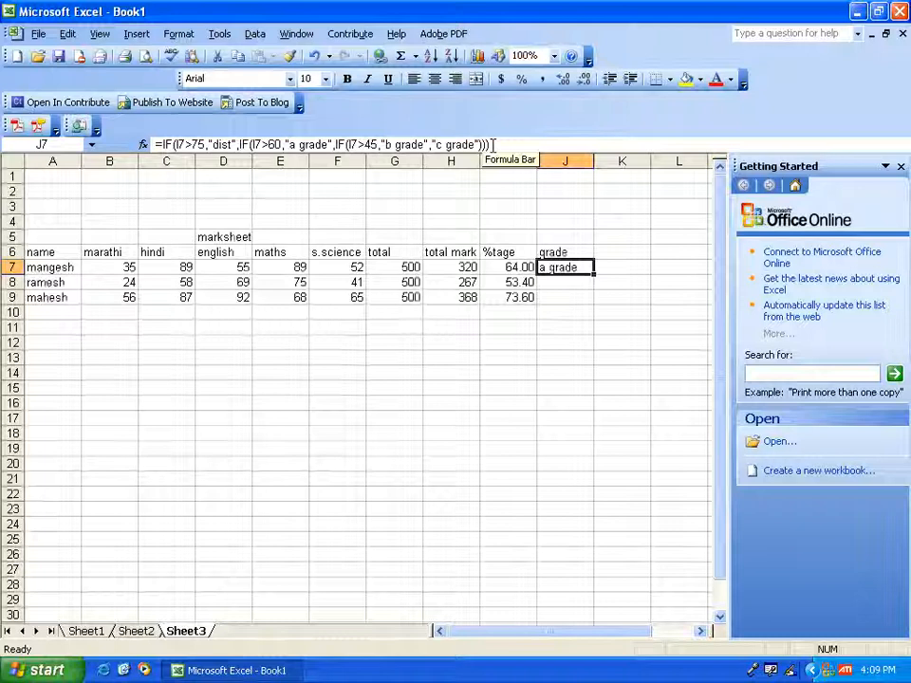
- Fill the grade formula from J7 down through J9 for the remaining two students
{"action": "left_click", "coordinate": [583, 280]}
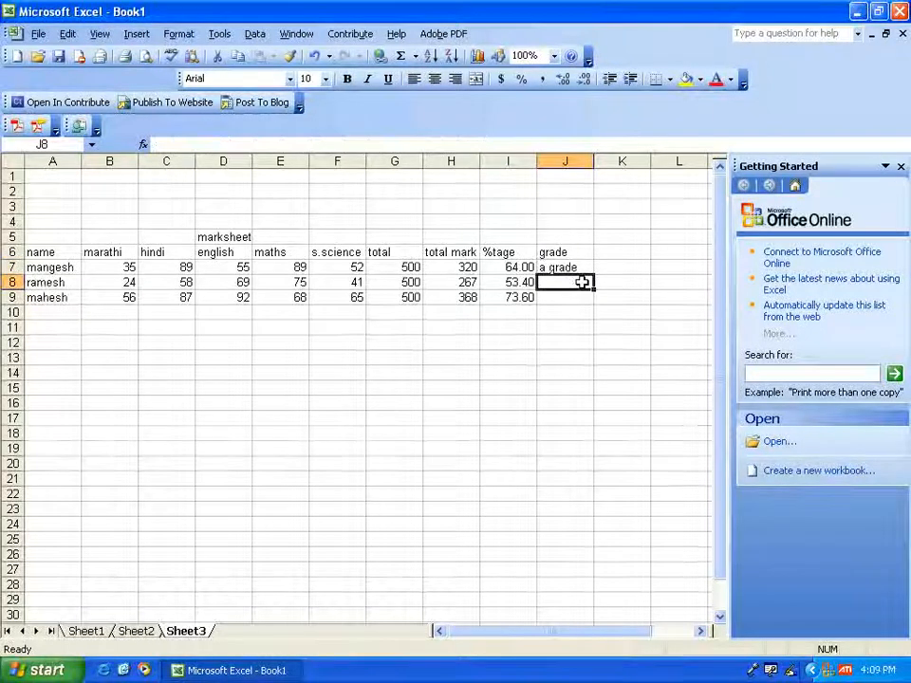
{"action": "left_click", "coordinate": [581, 268]}
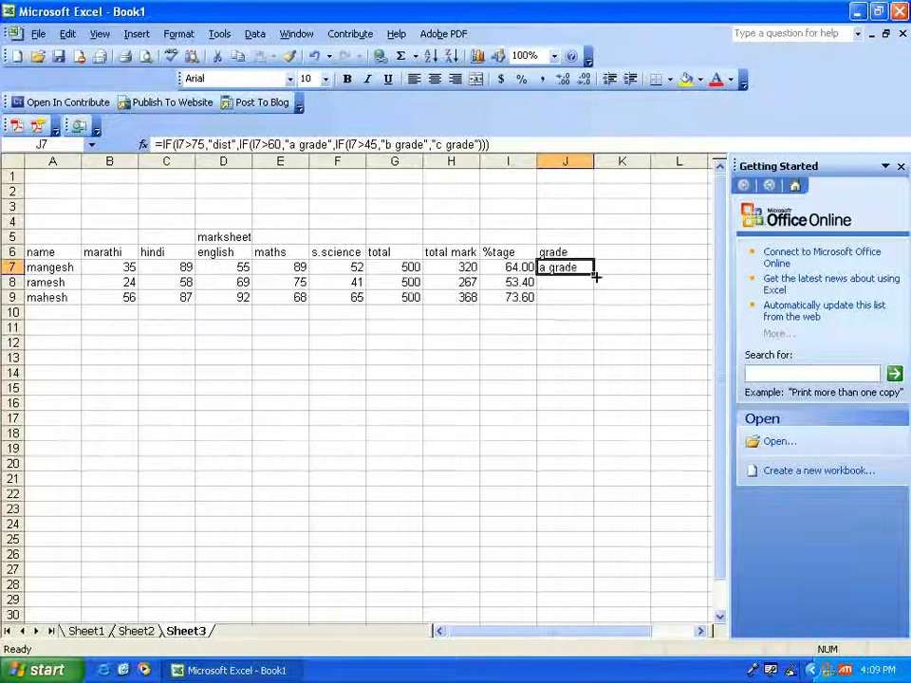
{"action": "left_click_drag", "start_coordinate": [595, 275], "coordinate": [595, 305]}
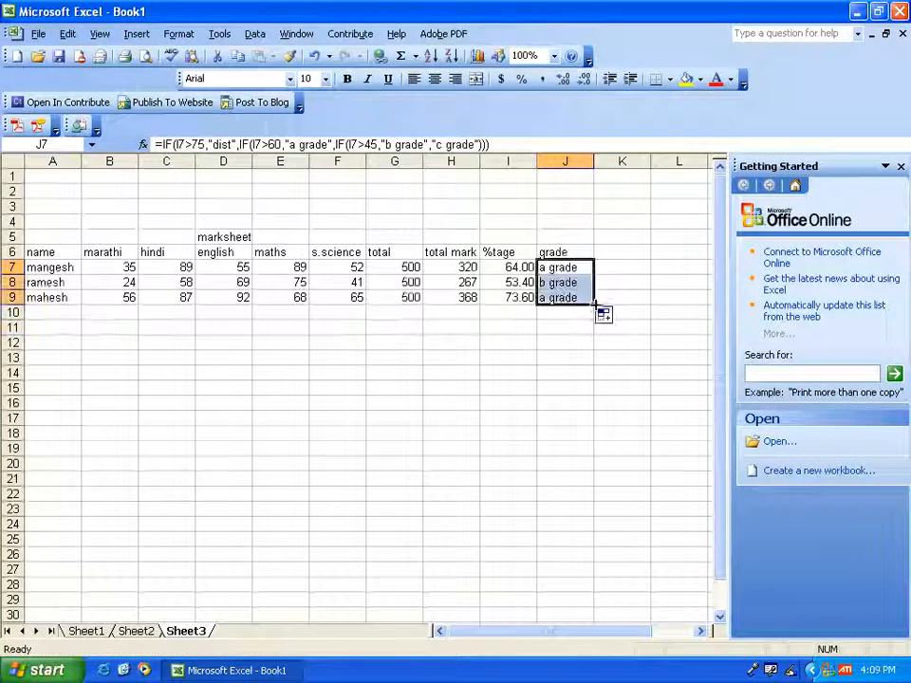